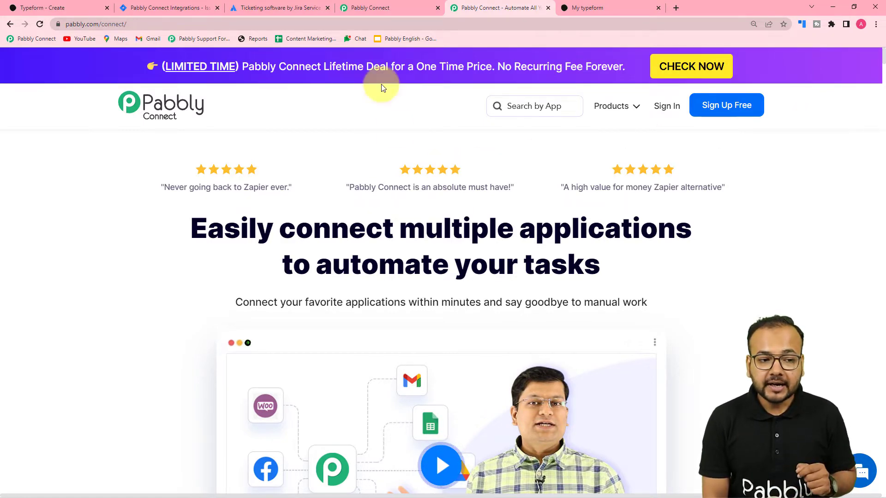
- Switch to the Pabbly Connect dashboard and create a workflow named Typeform to Jira Software
click(387, 6)
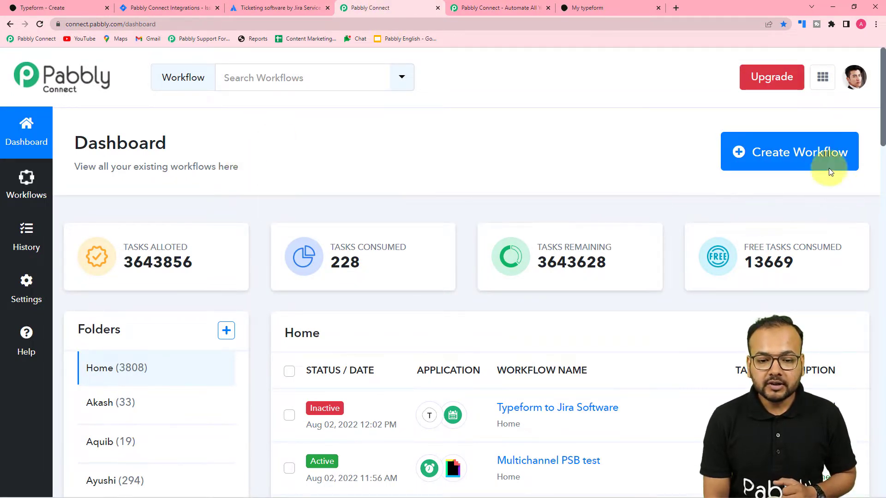
click(786, 163)
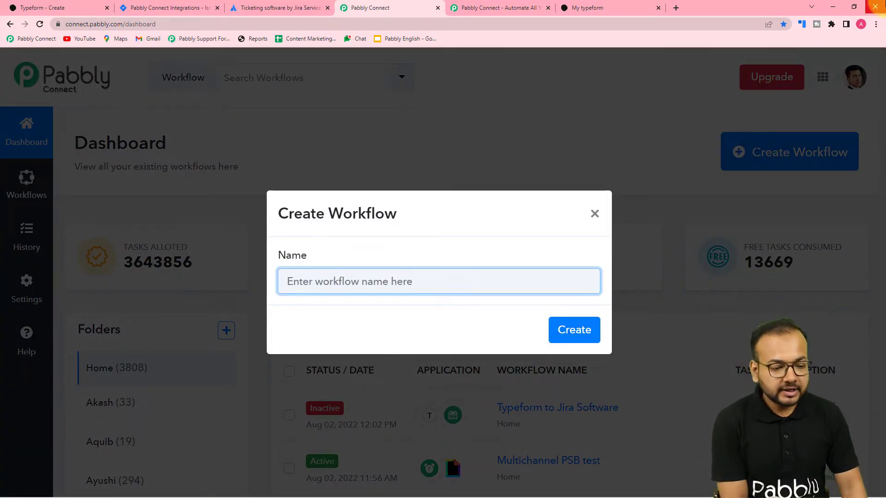
text(Typ)
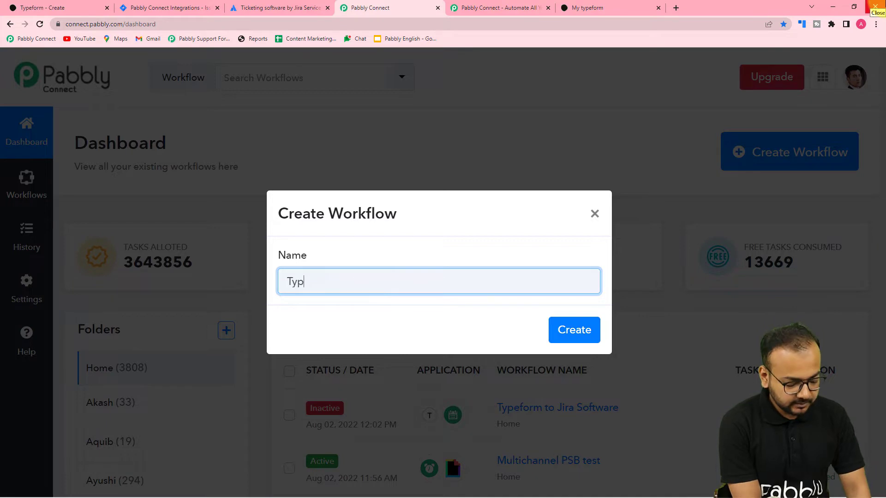
text(eform T)
key(BackSpace)
key(BackSpace)
text(to Jira Software)
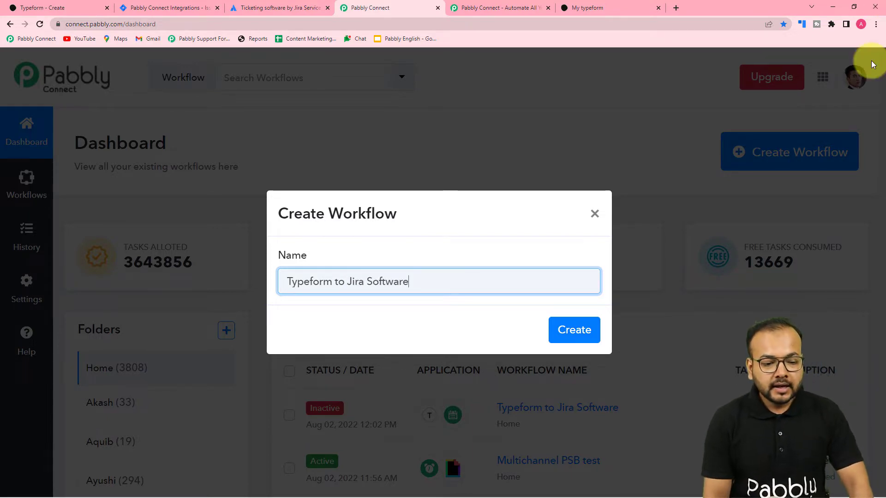
click(576, 329)
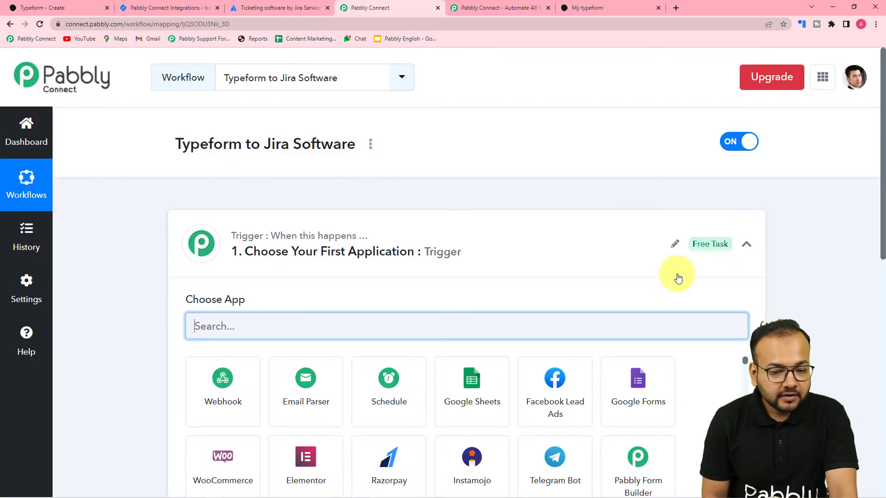
- Set the workflow's trigger application to Typeform with New Entry as the trigger event
click(747, 244)
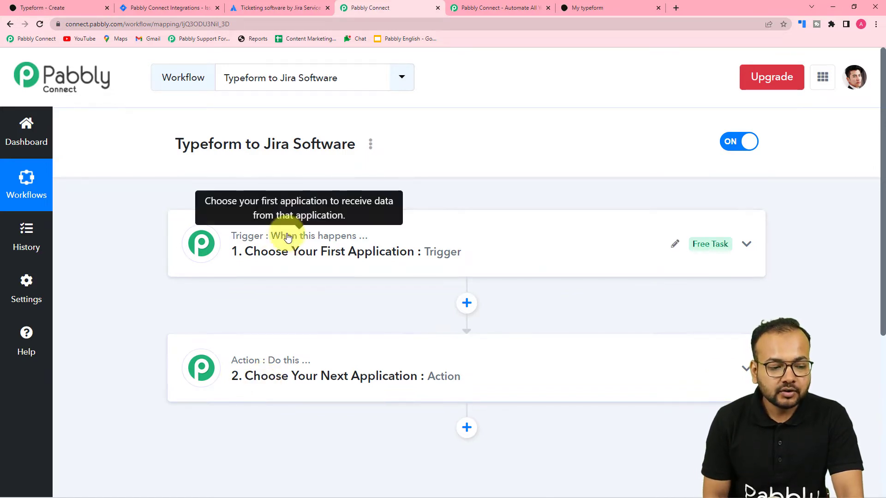
click(294, 253)
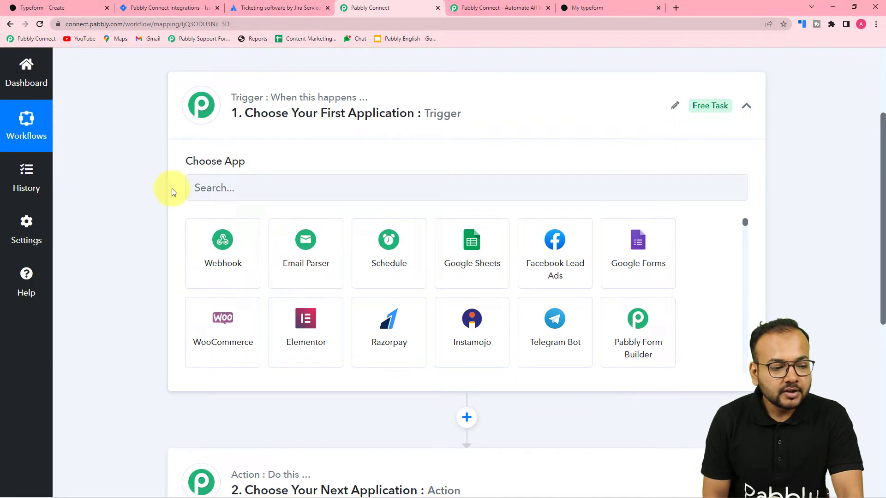
click(284, 191)
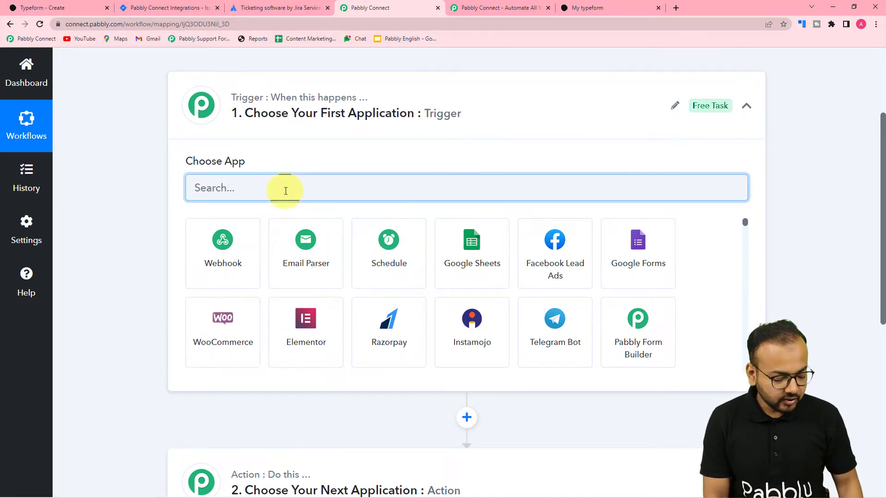
text(type)
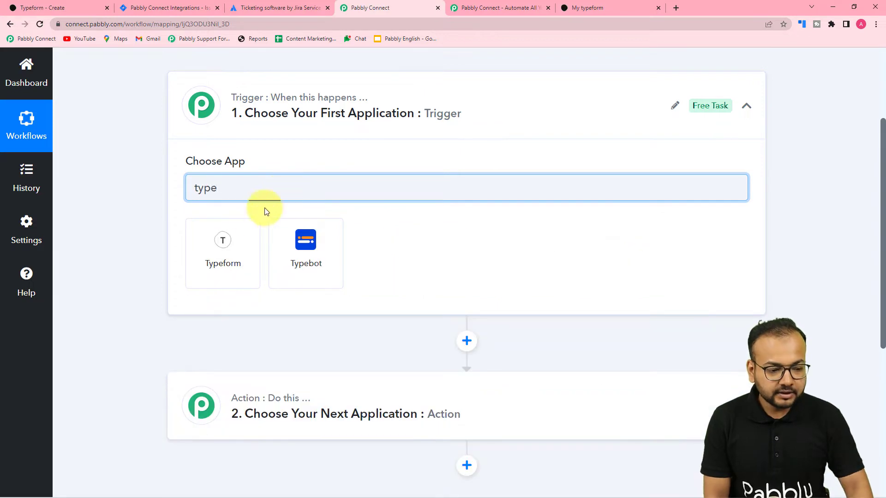
click(223, 267)
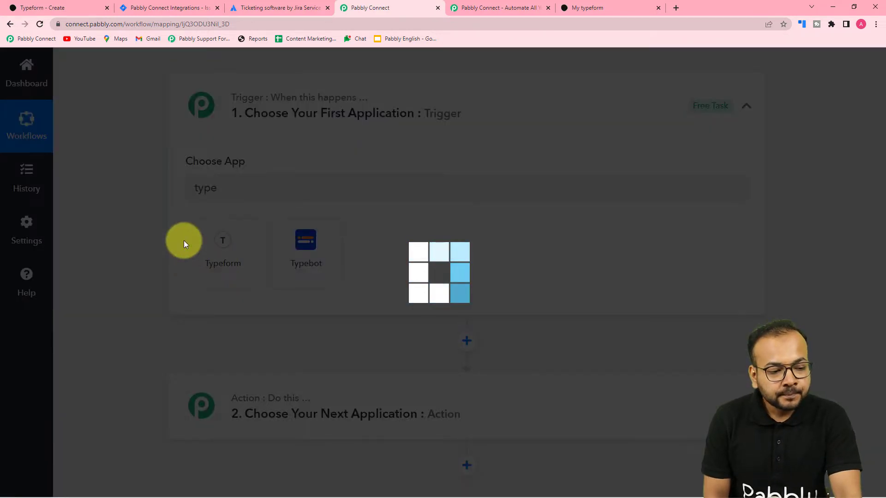
scroll(184, 244, down, 2)
scroll(184, 243, up, 1)
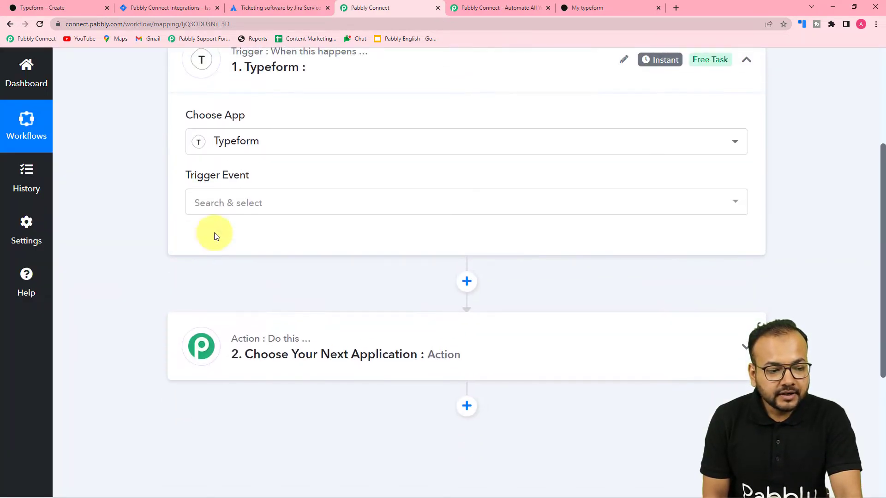
click(247, 205)
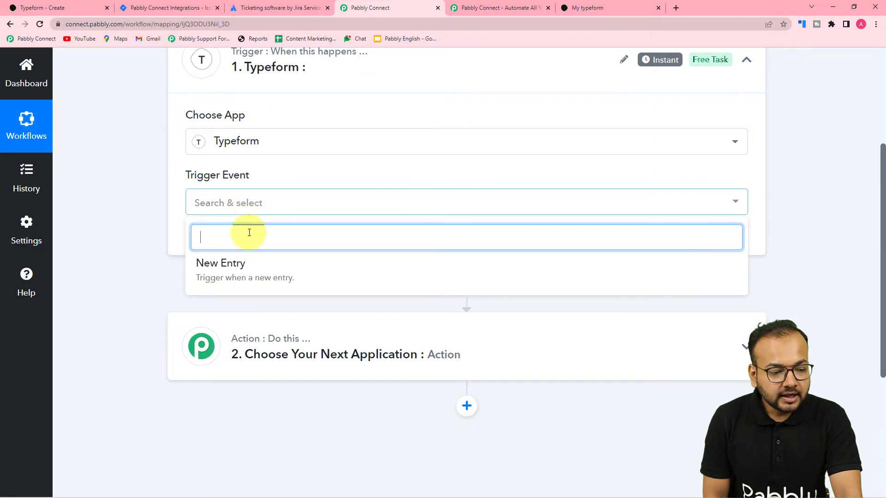
click(255, 272)
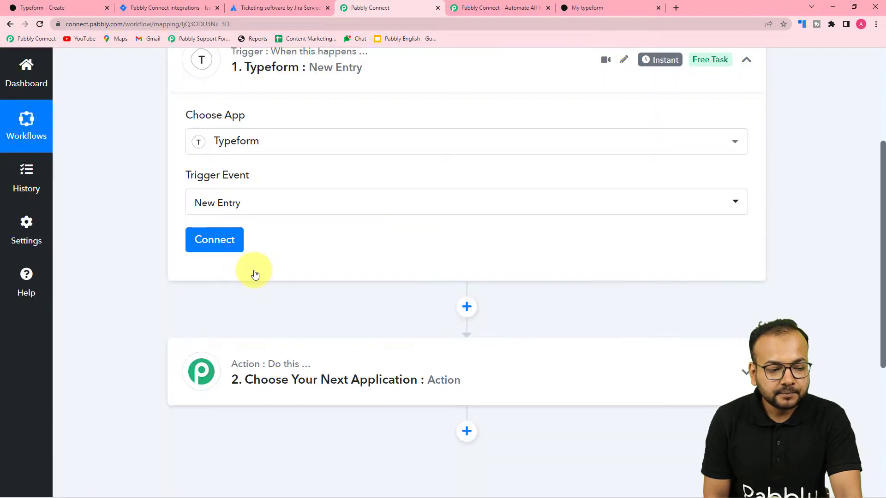
scroll(673, 131, up, 2)
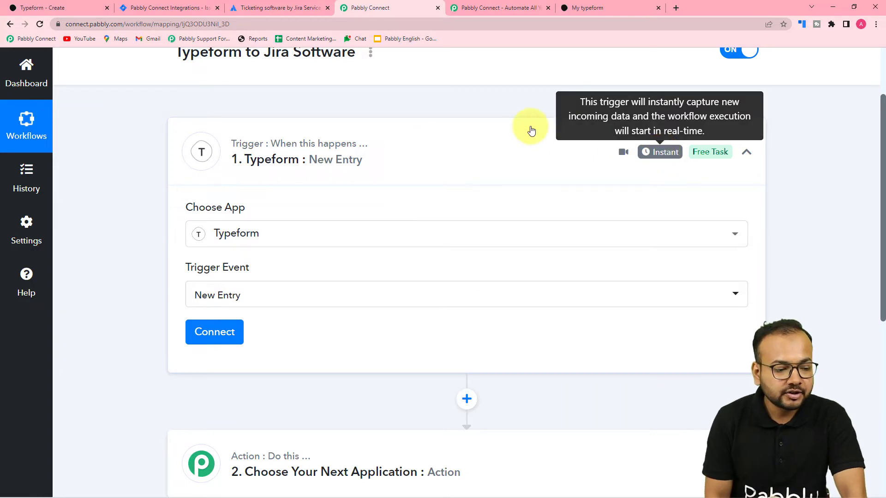
- Add a new Typeform connection to the trigger and authorize Pabbly Connect's access to the Typeform account
click(211, 339)
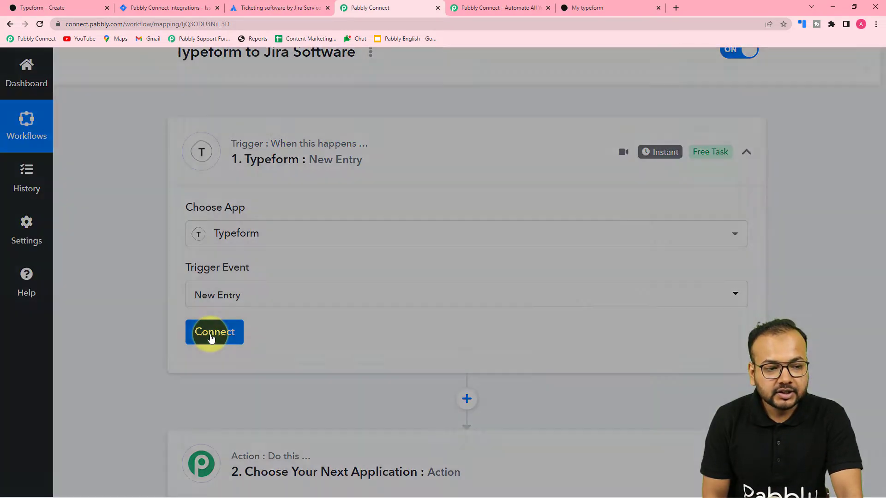
click(417, 193)
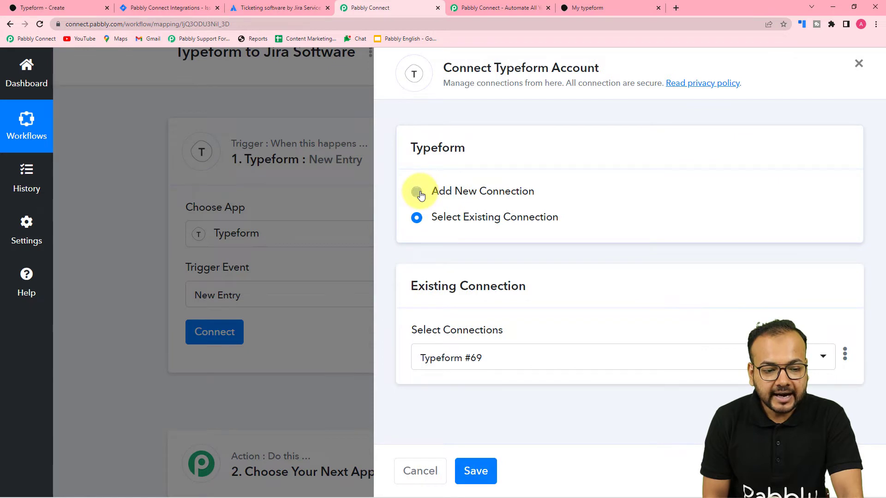
click(471, 347)
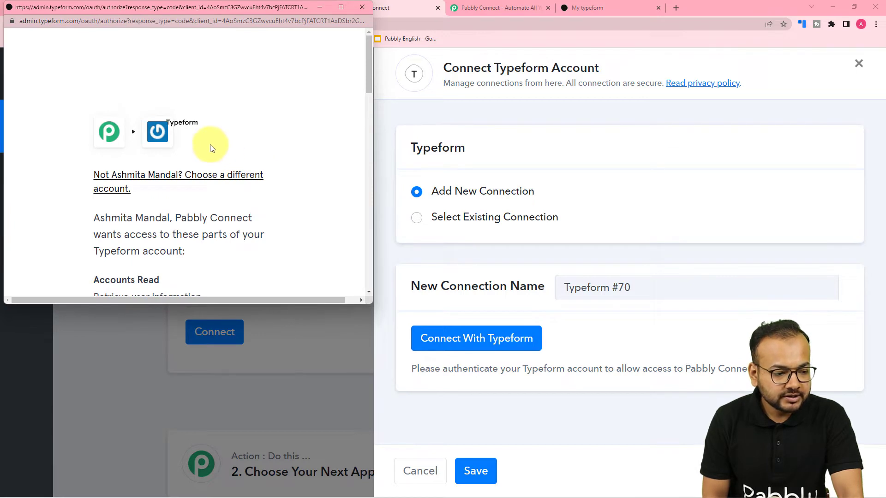
scroll(210, 147, down, 4)
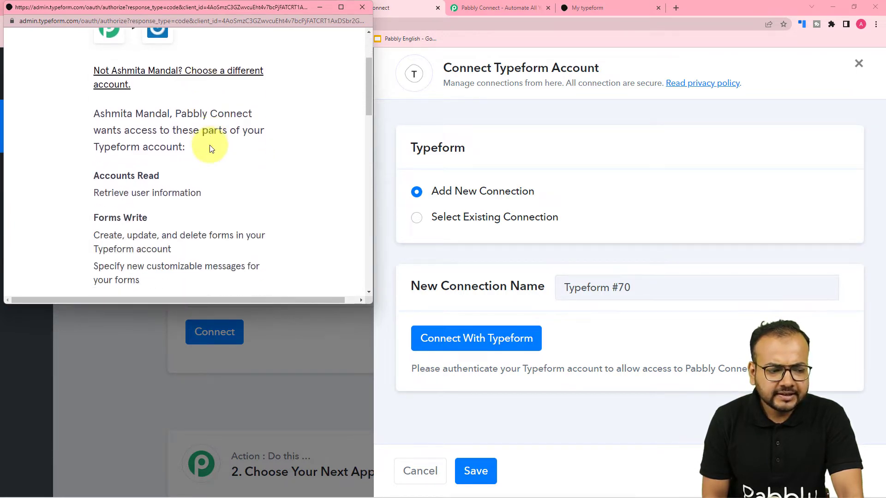
scroll(210, 148, down, 4)
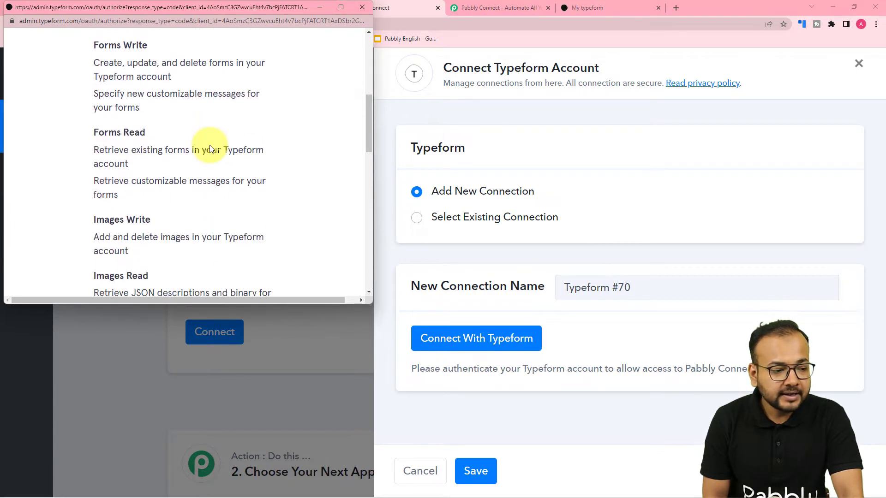
scroll(210, 145, down, 10)
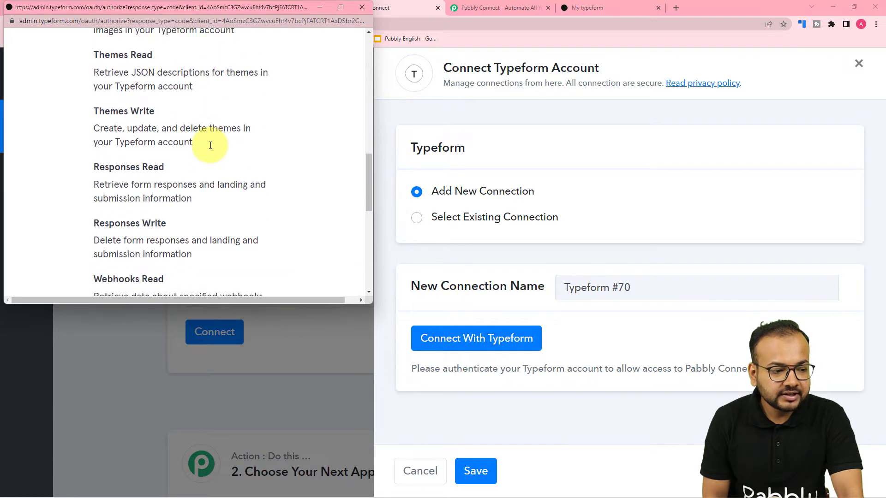
click(181, 183)
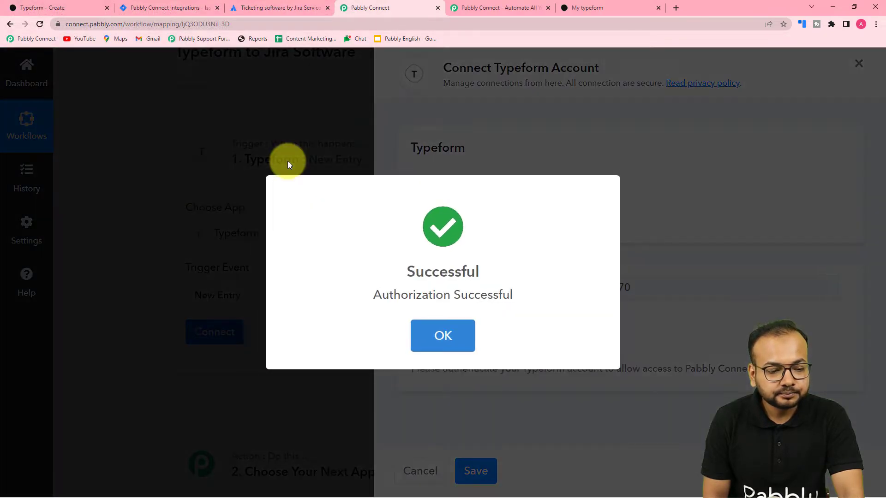
- Switch to Typeform and examine which forms exist in My workspace
scroll(148, 212, down, 4)
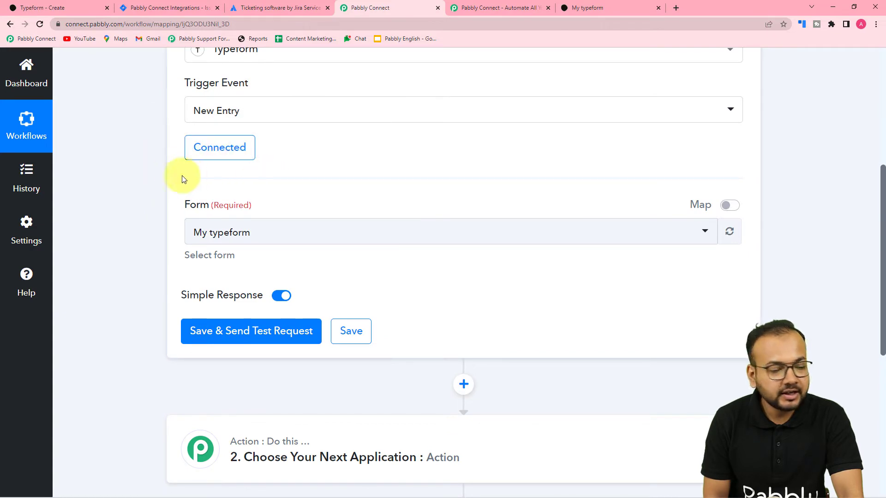
scroll(142, 186, down, 2)
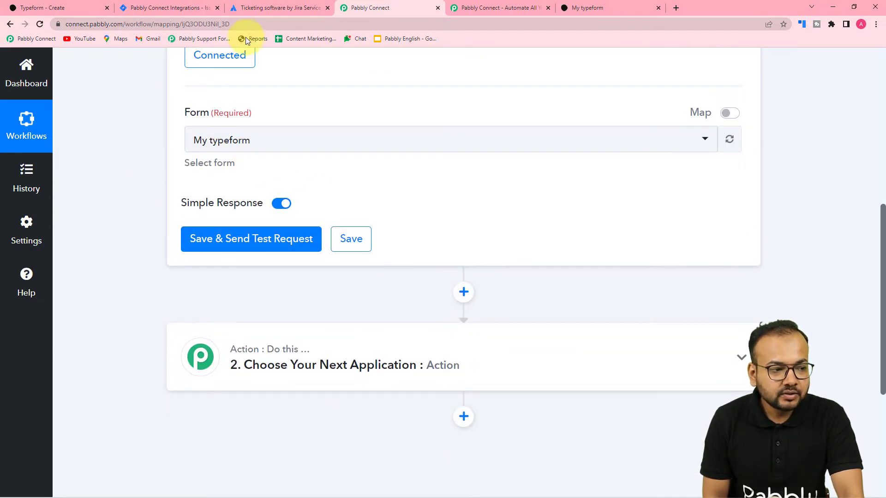
click(59, 8)
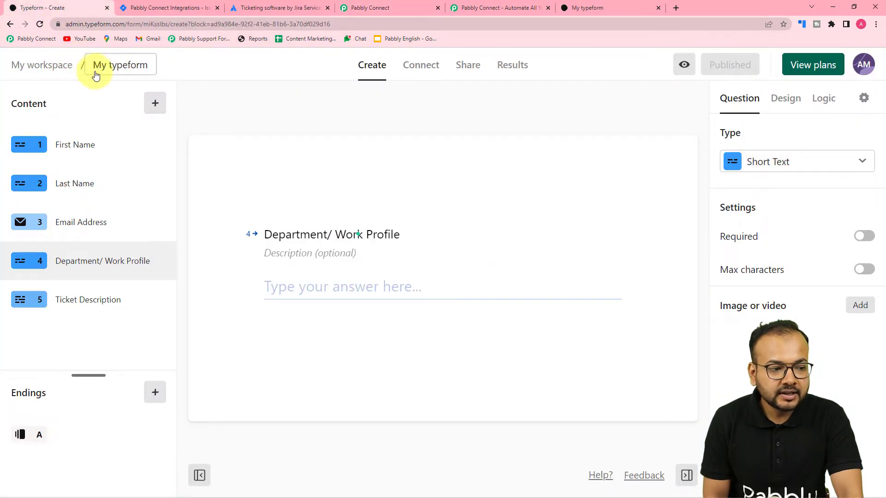
click(26, 70)
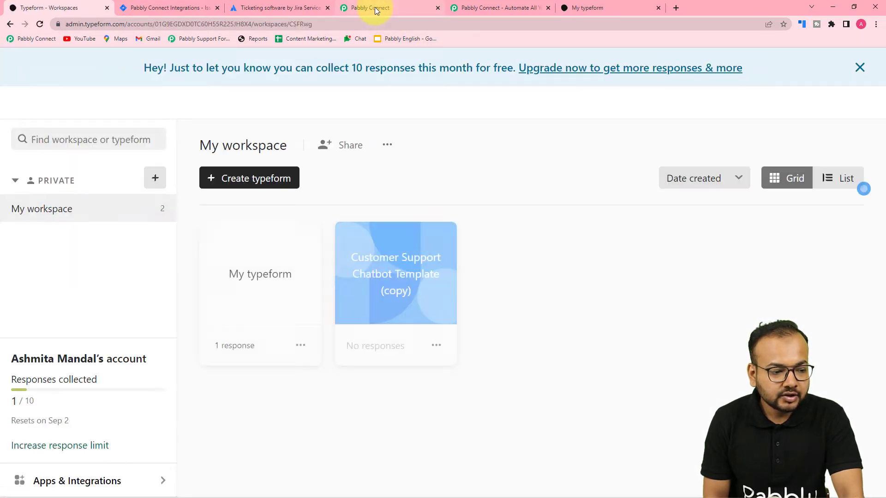
click(384, 294)
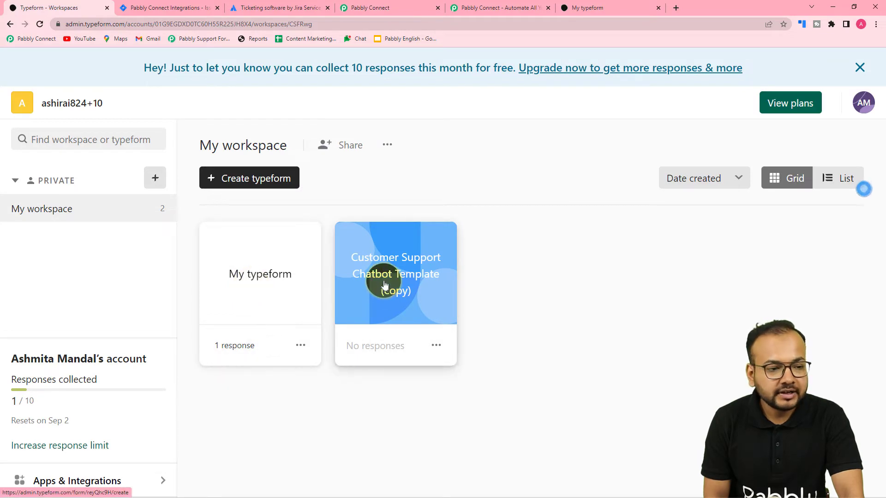
- Back in Pabbly Connect, select My typeform as the trigger's form, then save it and send a test request
click(400, 7)
click(271, 147)
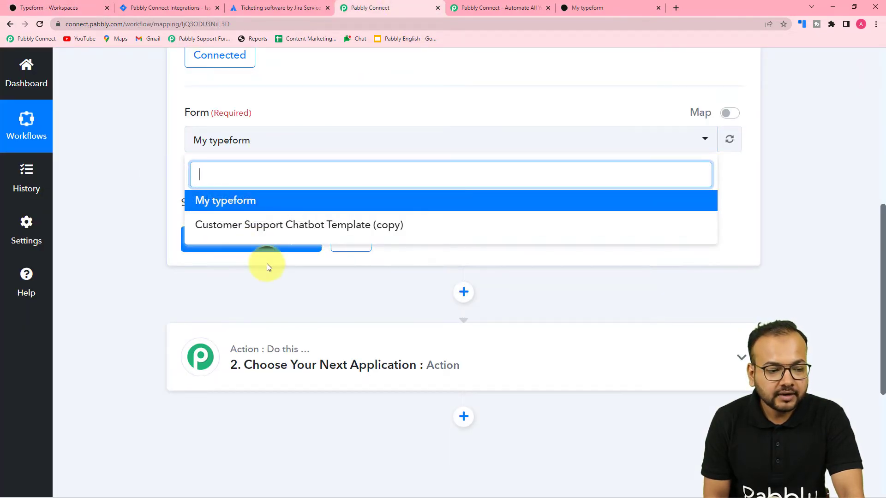
click(201, 205)
click(122, 163)
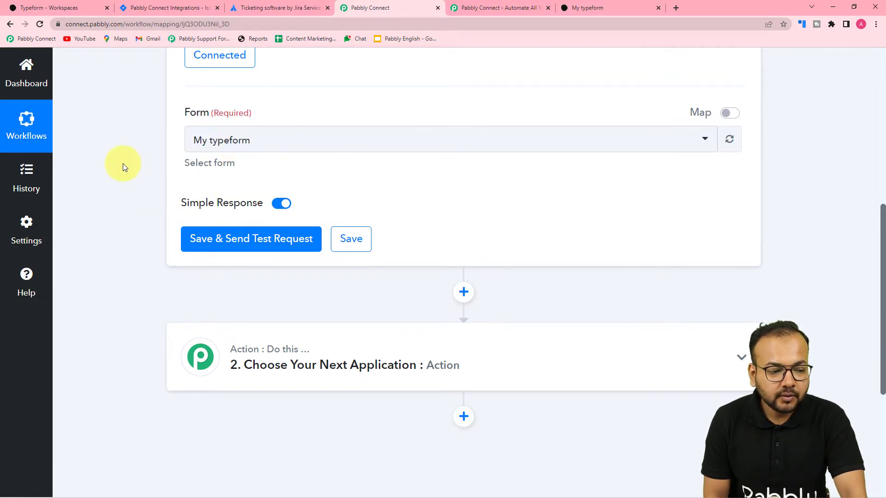
click(226, 242)
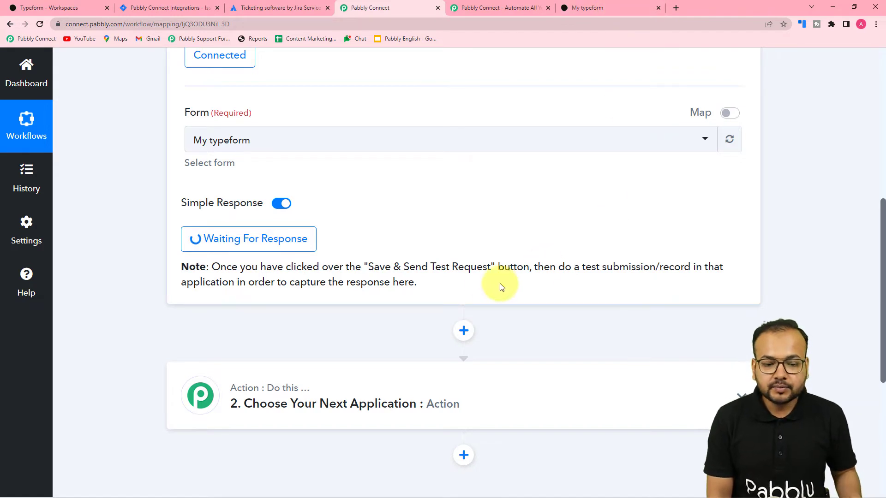
- Switch to the live My typeform form and answer the First Name and Last Name questions with a placeholder name
click(604, 7)
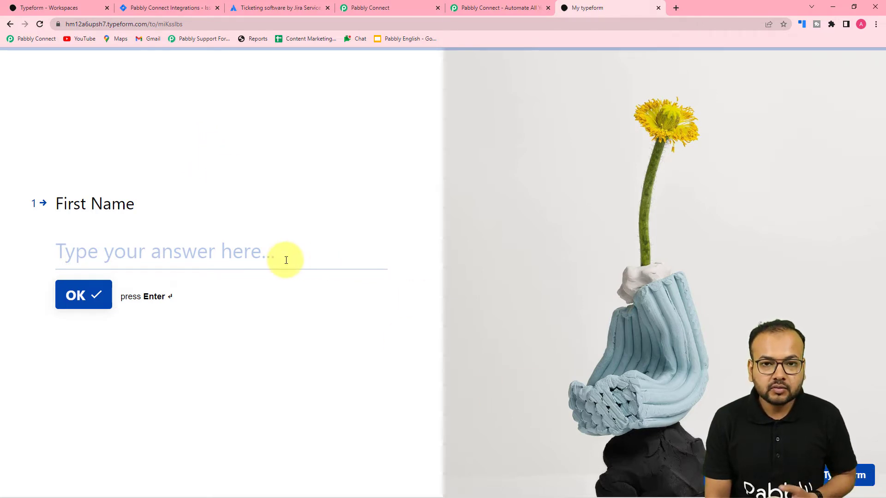
click(162, 255)
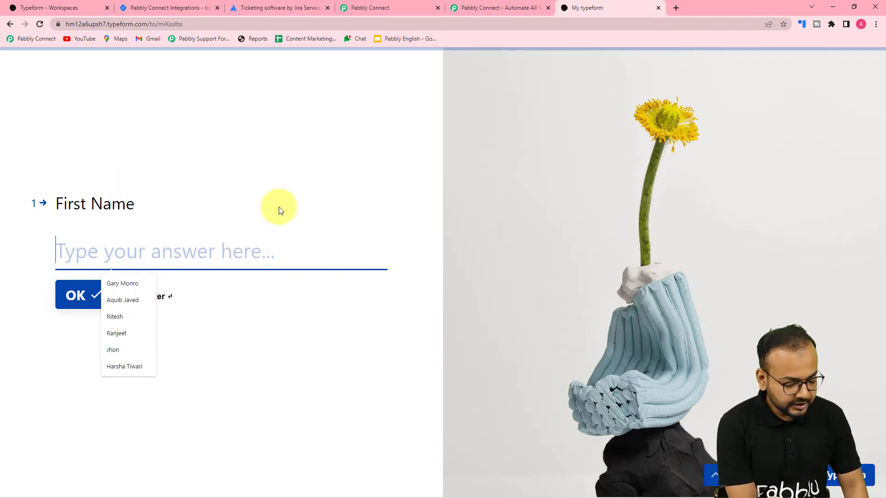
text(Dem)
key(BackSpace)
key(BackSpace)
text(ummy)
click(422, 335)
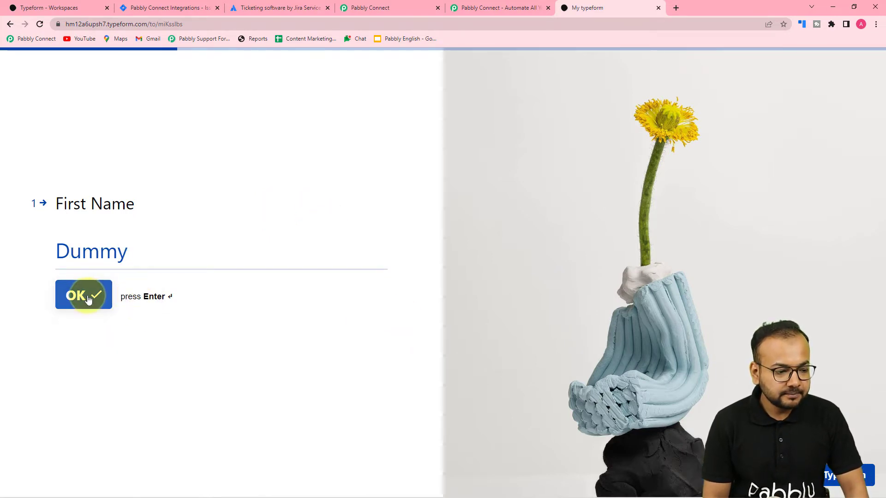
click(89, 300)
click(253, 259)
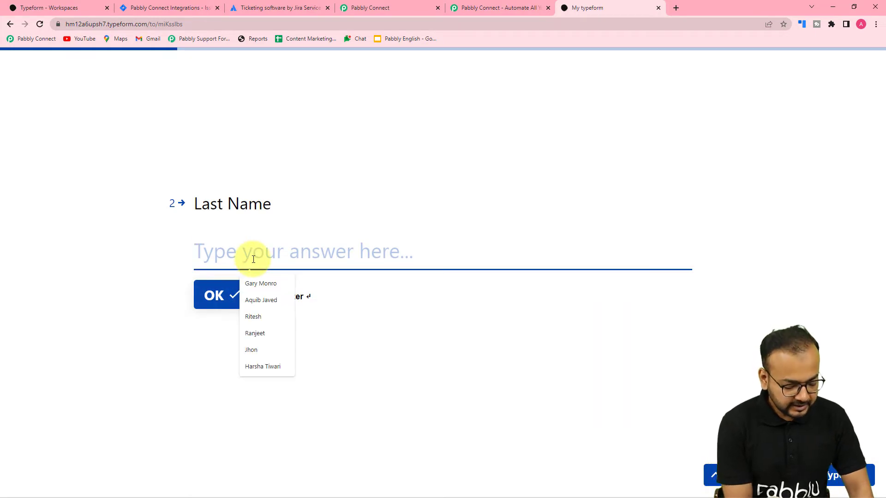
text(Name)
click(243, 281)
- Answer the Email Address question with a placeholder email address and continue to the next question
click(299, 252)
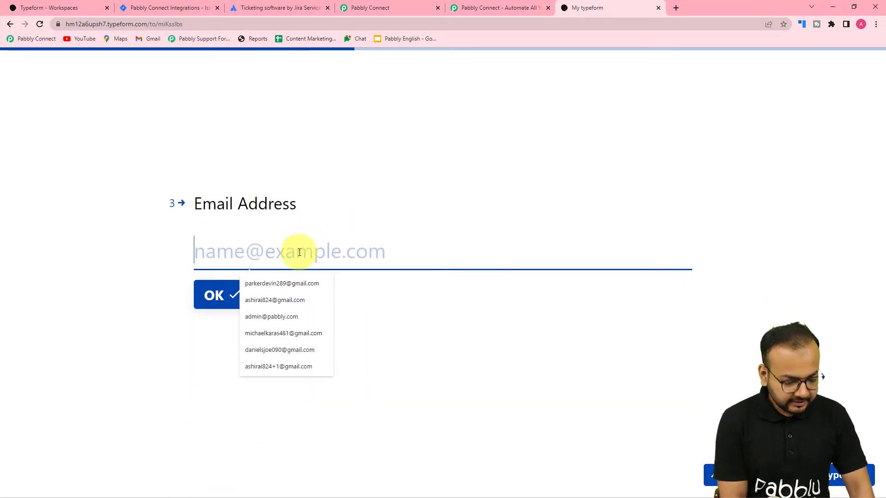
text(Dummy@)
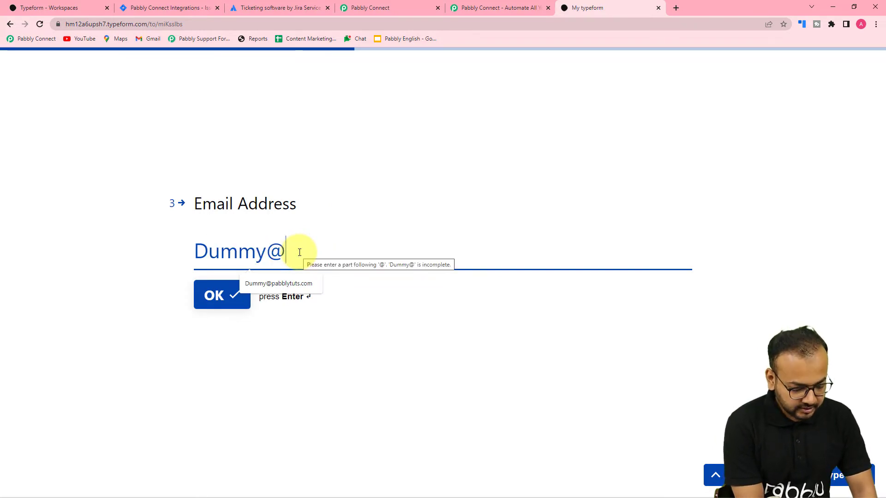
click(257, 285)
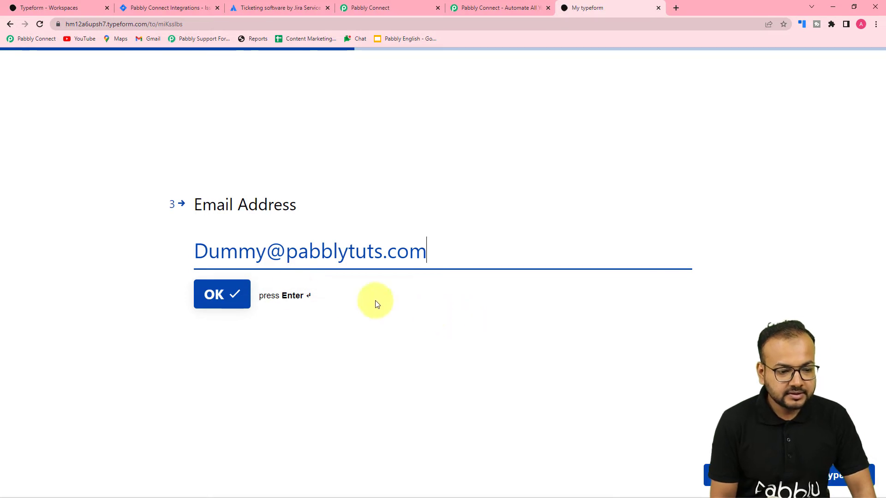
click(227, 299)
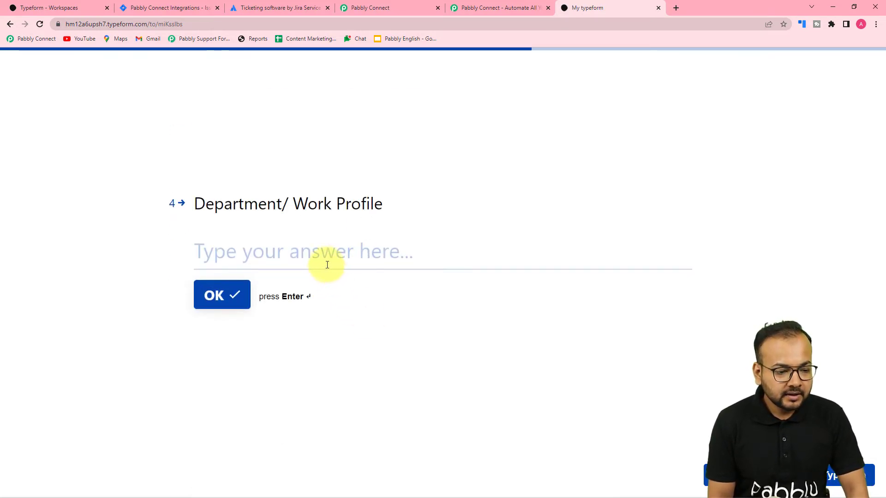
- Answer the Department/ Work Profile question with "Developer Full stack" and continue to the next question
click(327, 263)
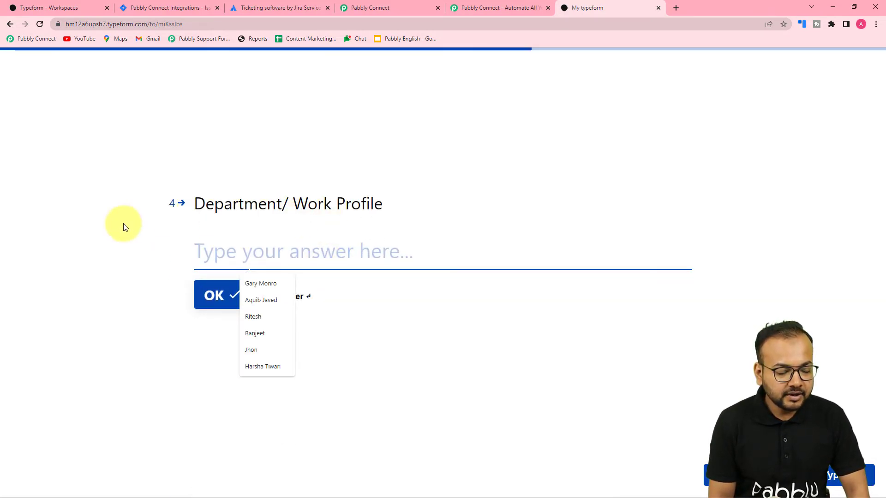
text(C)
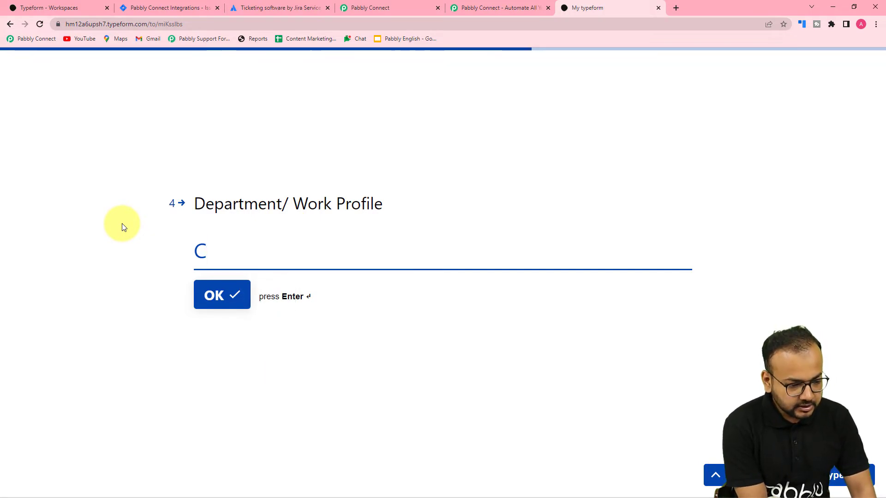
key(BackSpace)
text(De)
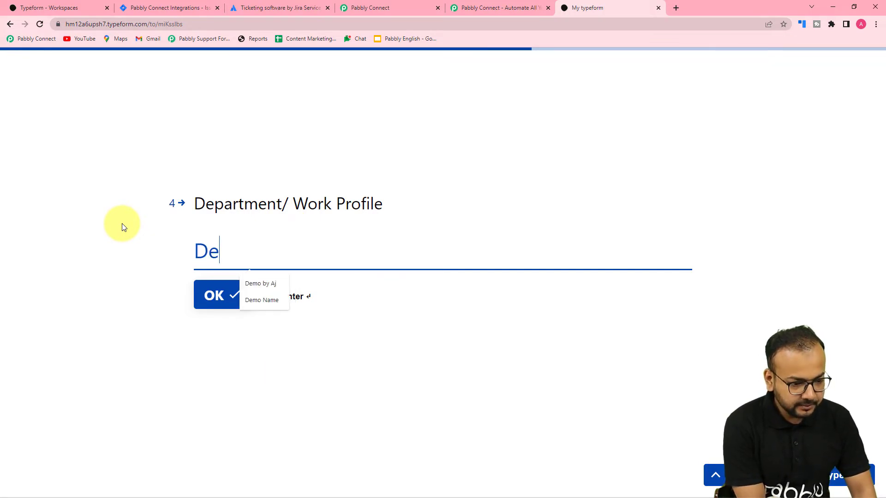
text(velep)
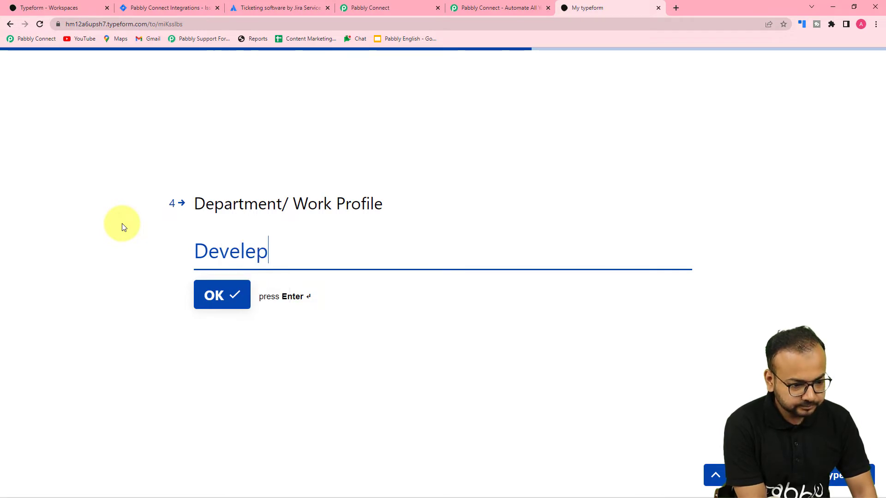
text(or Full stack)
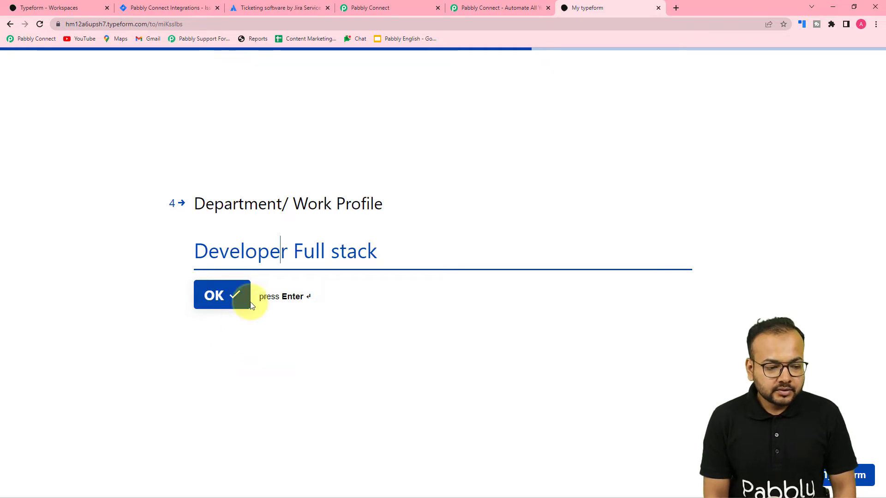
click(217, 295)
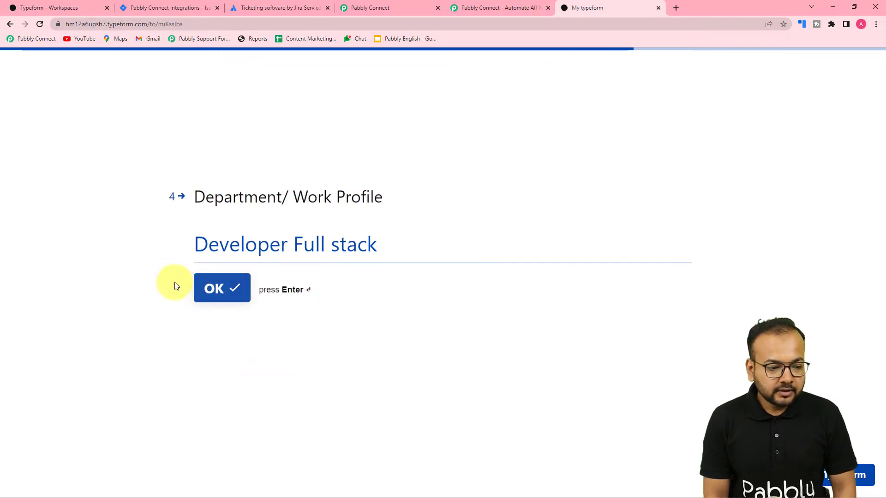
- Answer the Ticket Description question with "Issues in Compilation" and submit the form
click(249, 238)
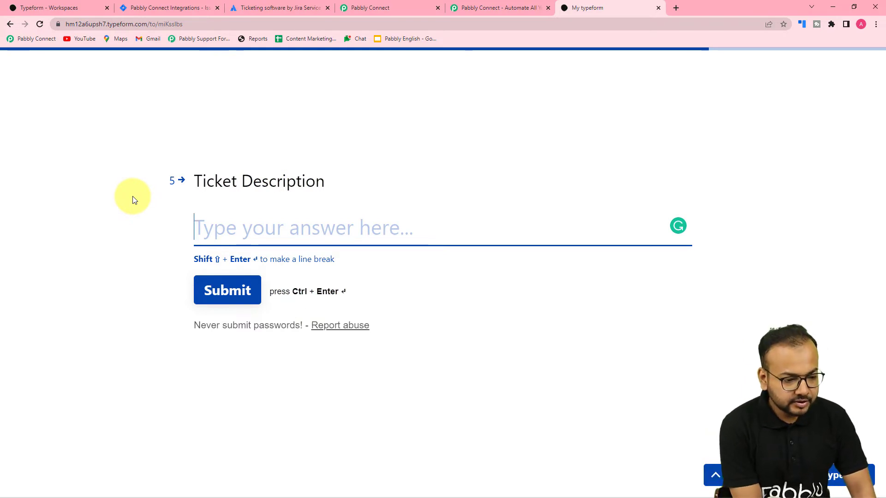
text(Isu)
key(BackSpace)
text(sues )
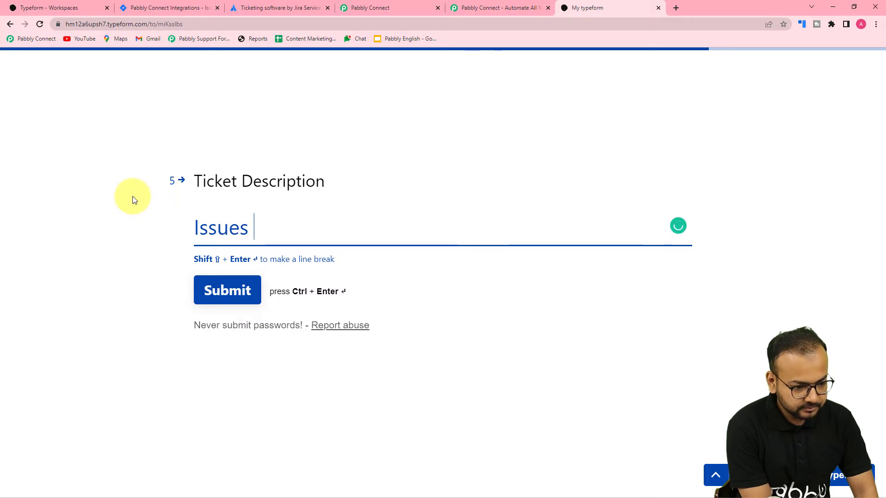
text(in Compilatio)
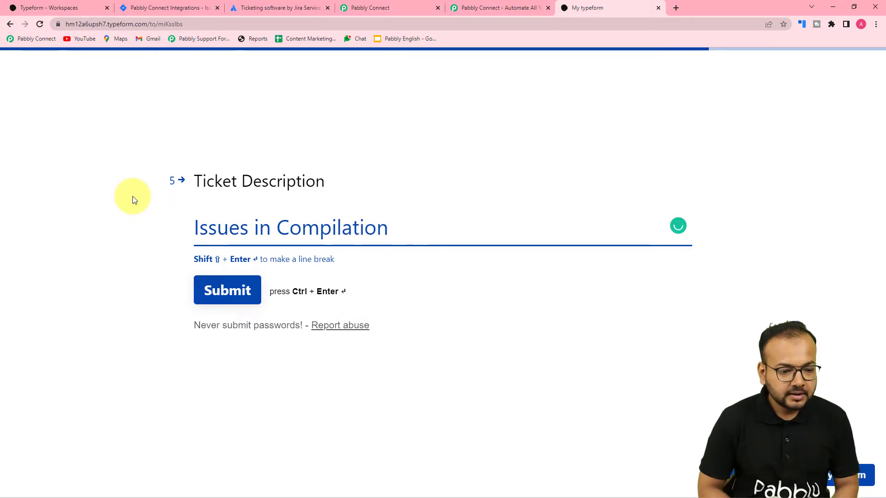
text(n)
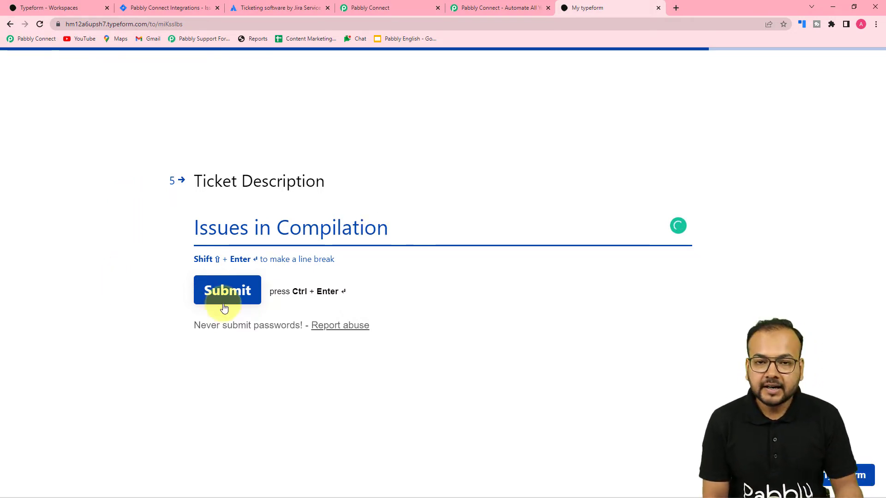
click(236, 303)
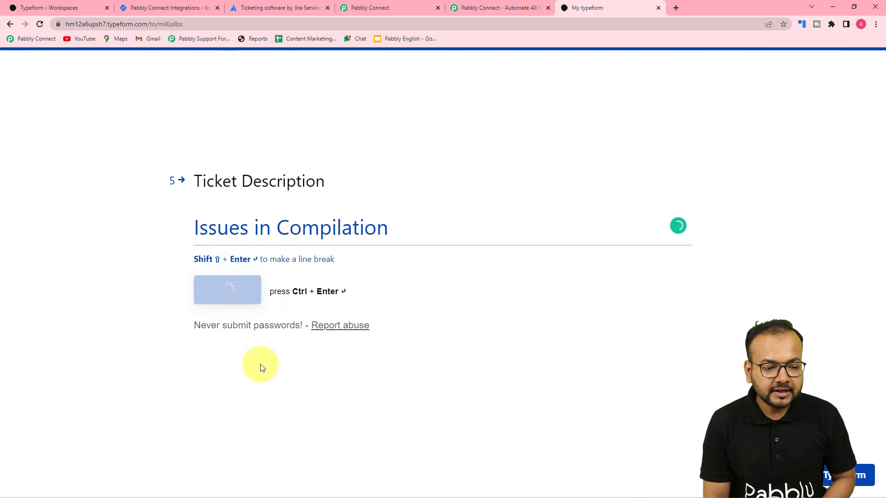
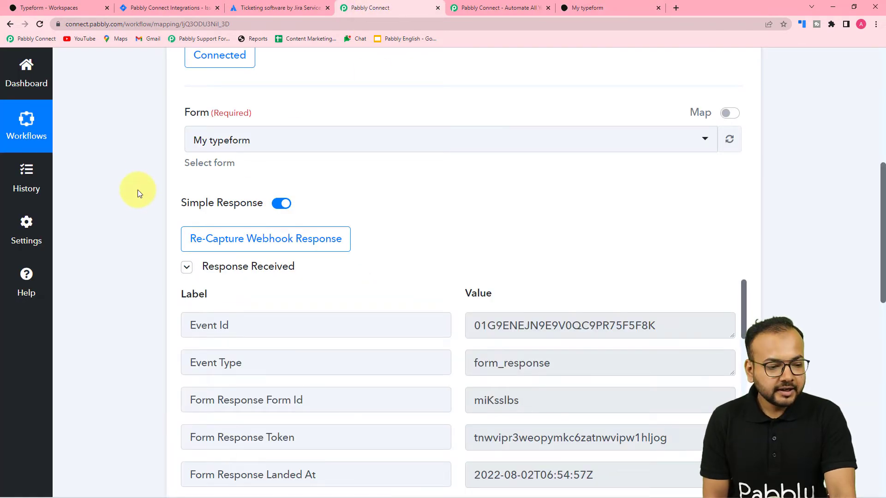
- Back in Pabbly Connect, examine the trigger's received webhook response for the submitted name, email, work profile and ticket description answers
scroll(138, 190, down, 3)
mouse_move(194, 155)
scroll(267, 167, down, 1)
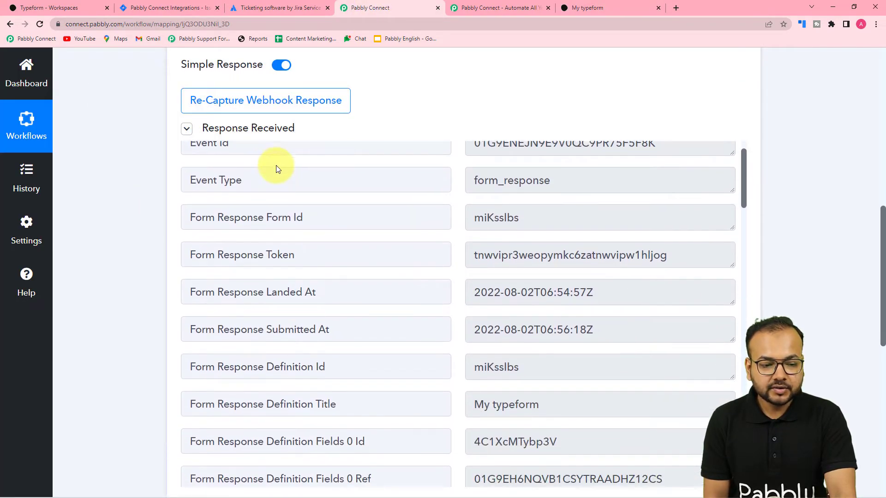
scroll(107, 180, down, 2)
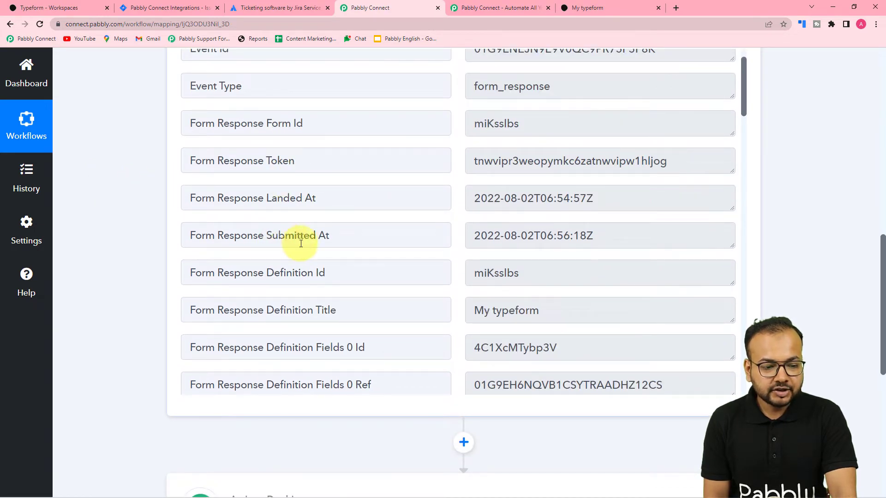
scroll(362, 240, down, 3)
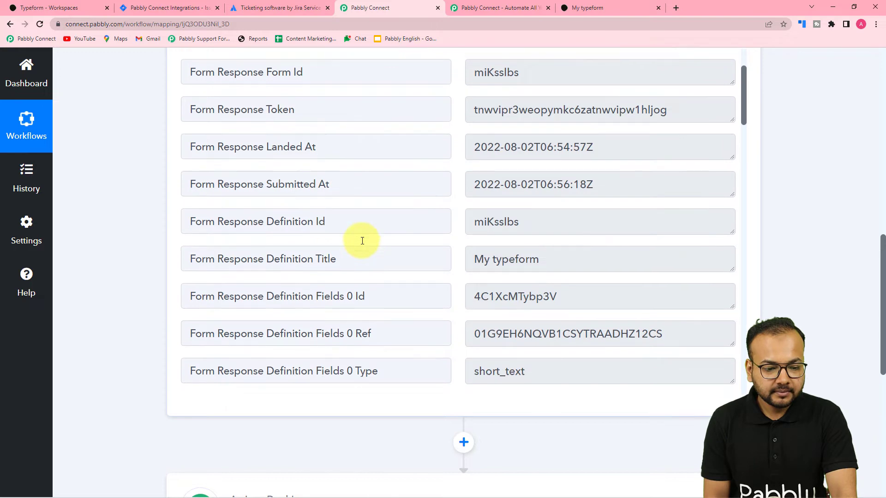
scroll(302, 244, down, 3)
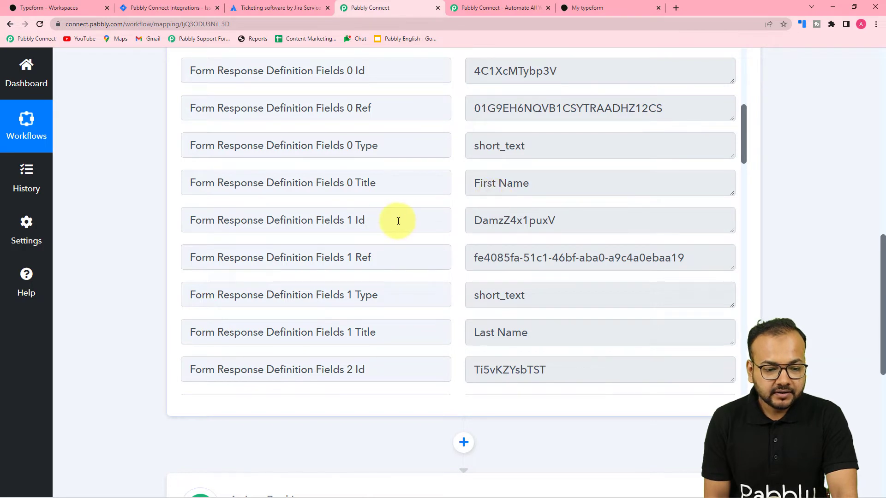
scroll(398, 220, down, 5)
scroll(350, 229, down, 8)
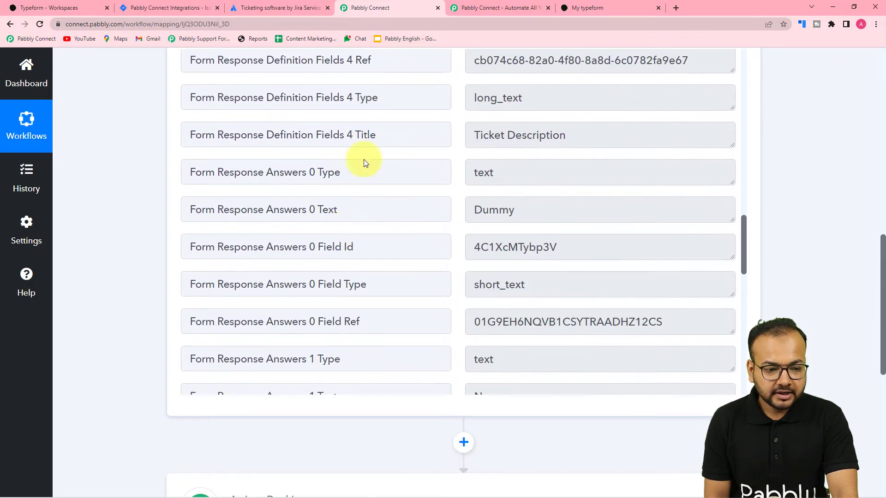
scroll(342, 193, down, 2)
scroll(342, 193, up, 1)
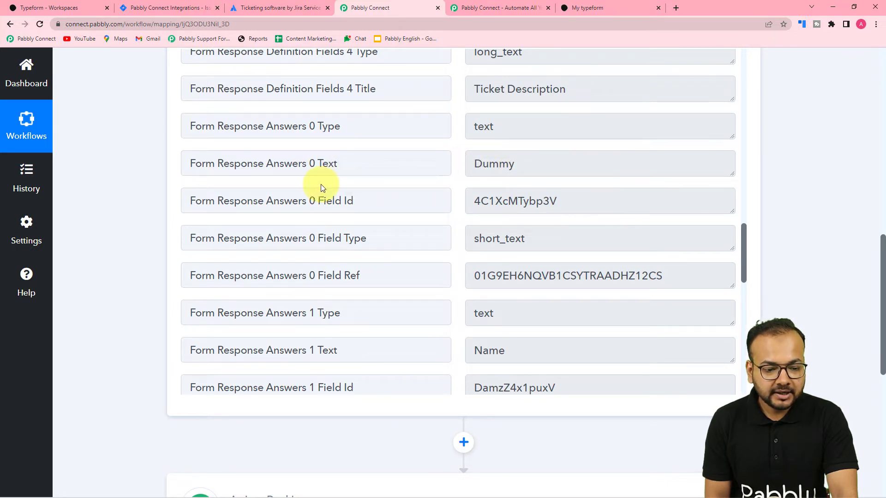
scroll(321, 185, down, 3)
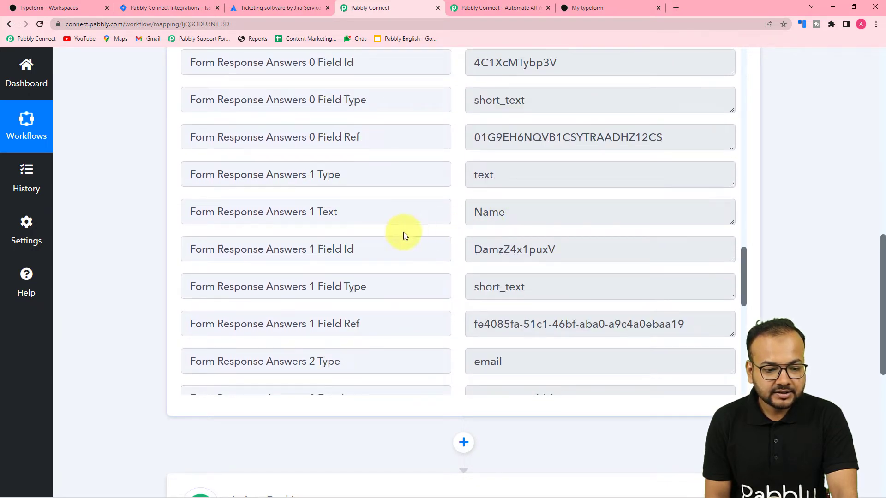
scroll(403, 232, down, 6)
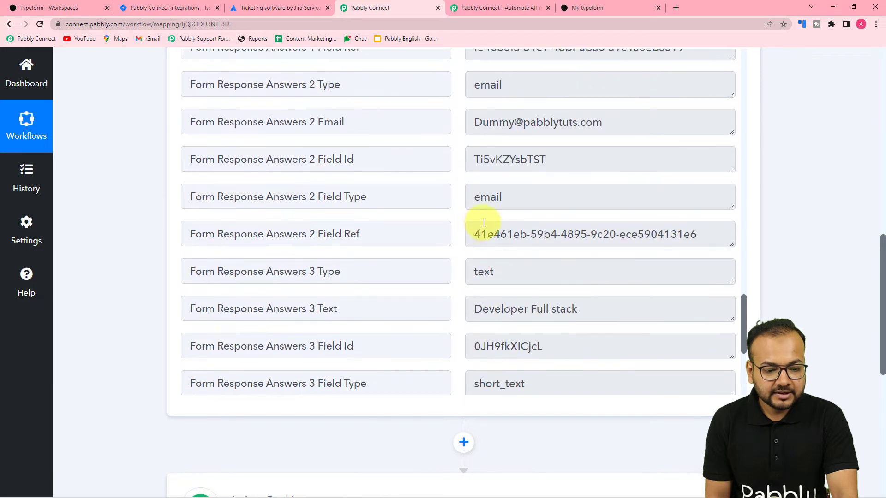
scroll(462, 228, up, 1)
scroll(366, 231, down, 3)
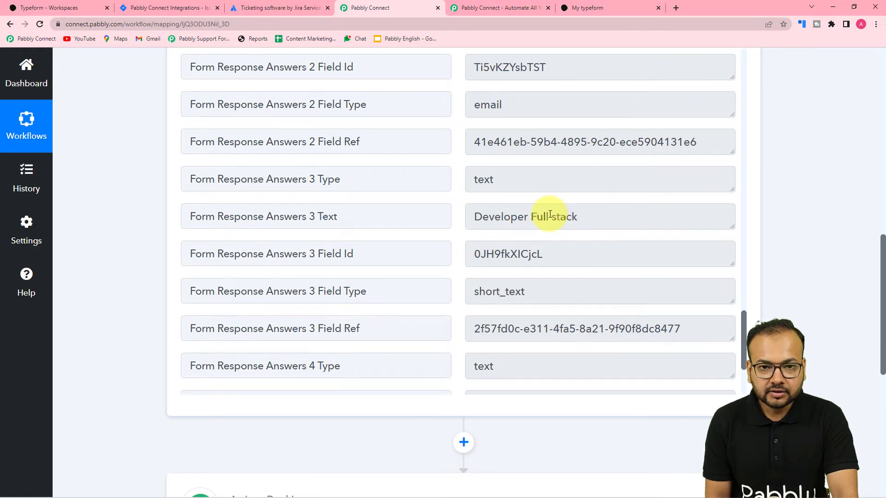
scroll(367, 224, down, 5)
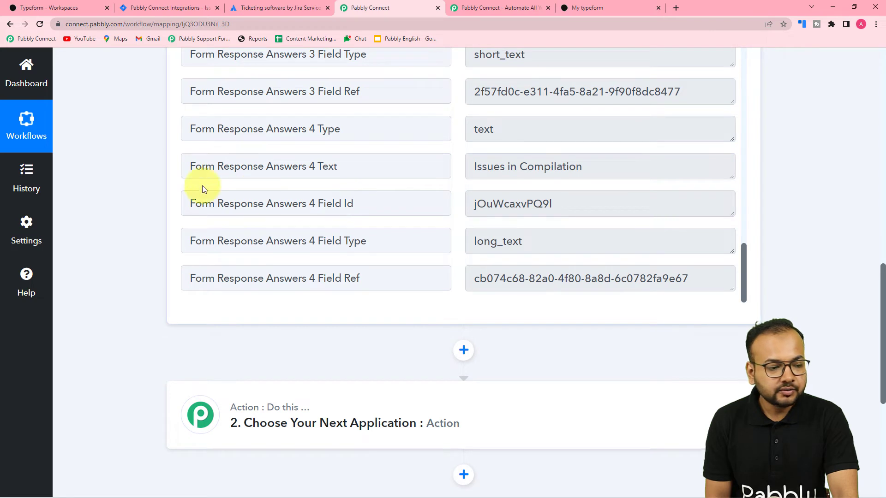
- Set the workflow's action step to the Jira Software app with Create Issue as its action event
scroll(93, 182, down, 2)
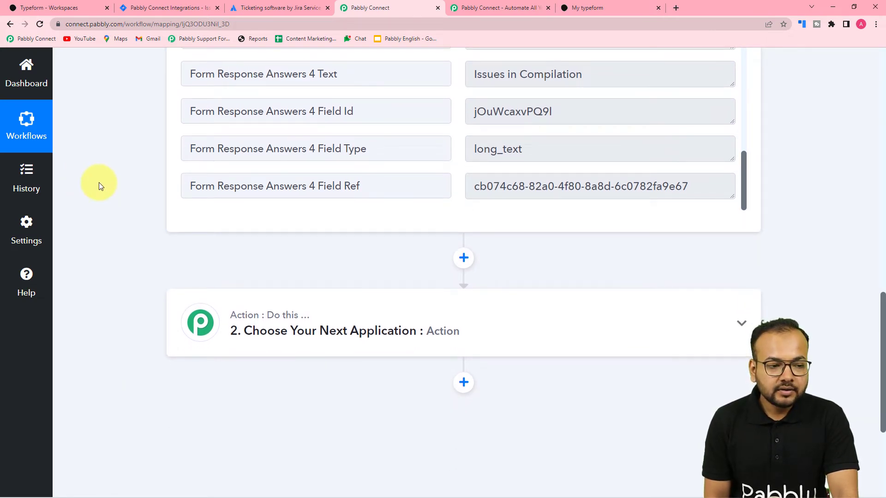
scroll(99, 182, down, 1)
scroll(98, 182, down, 2)
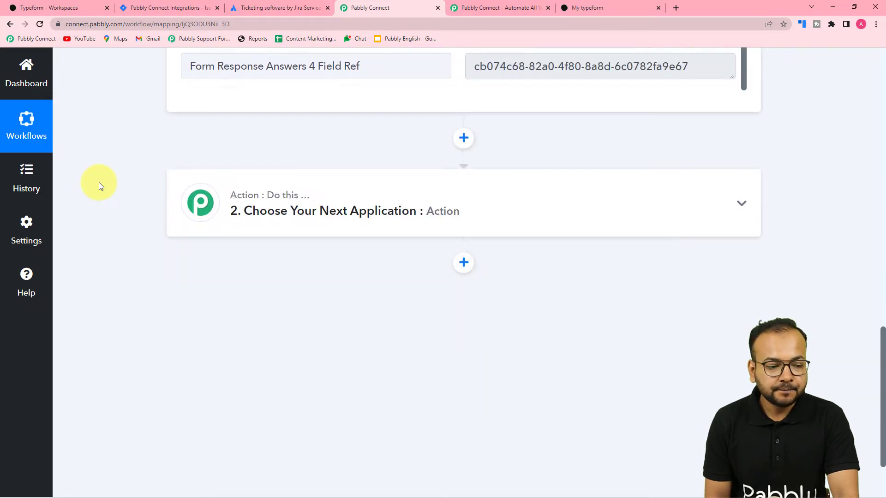
click(321, 211)
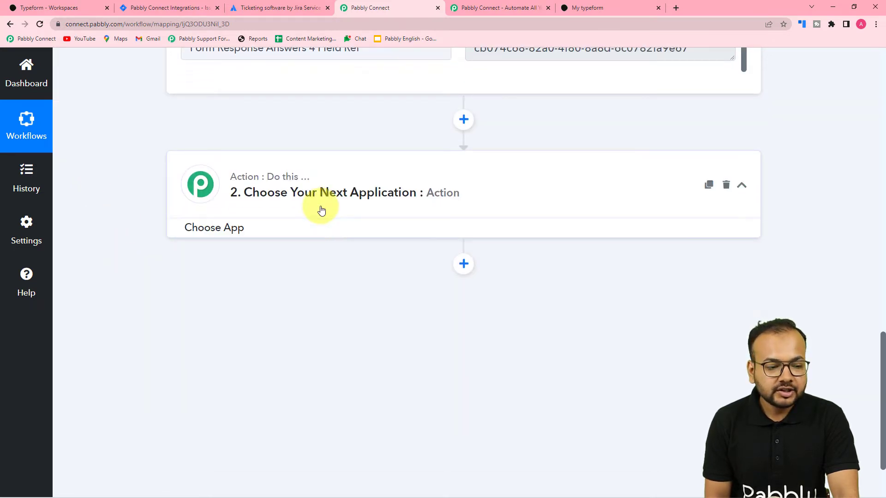
scroll(322, 212, down, 1)
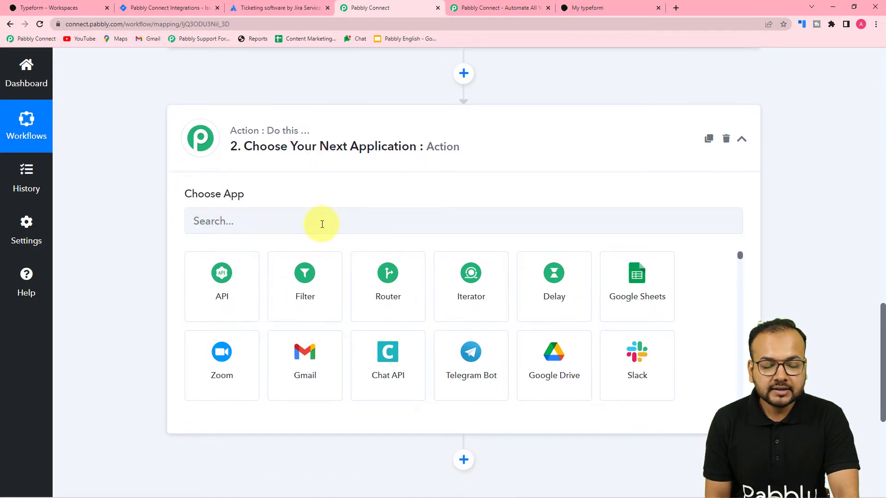
click(346, 226)
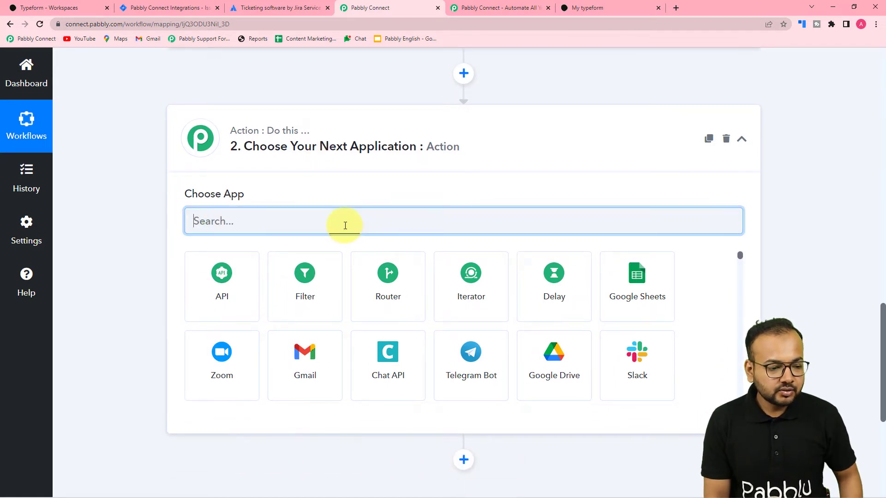
text(jir)
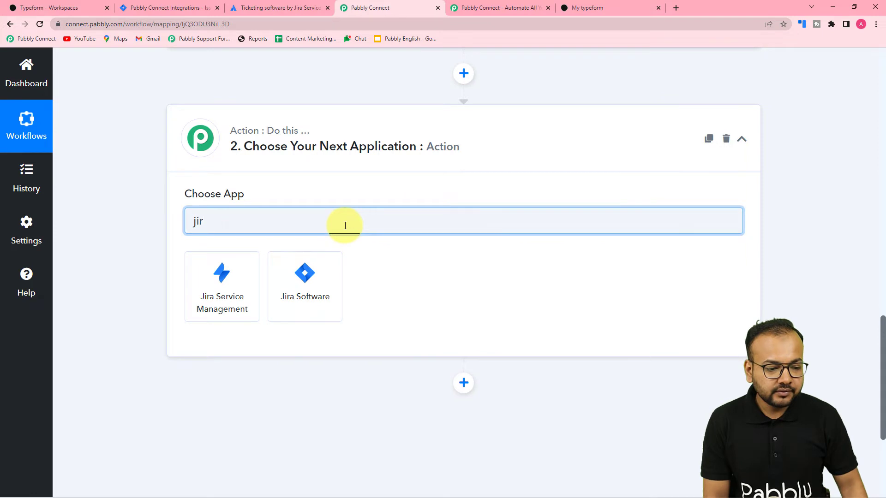
click(324, 303)
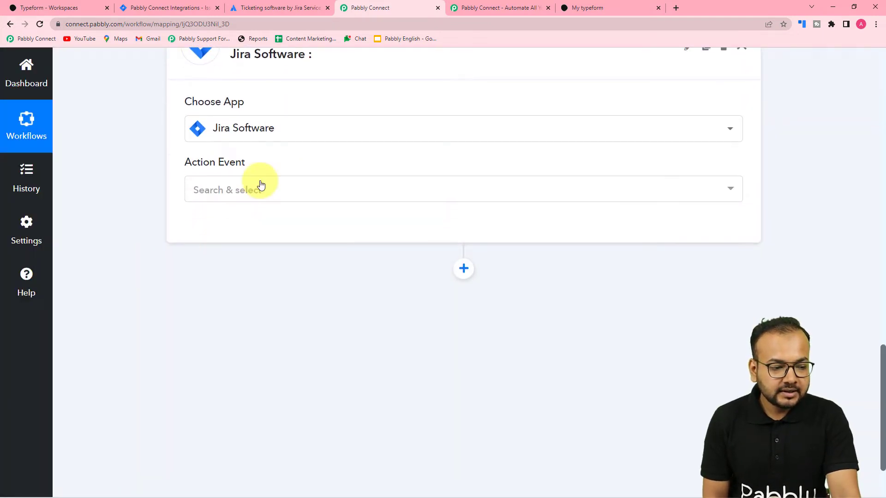
click(260, 185)
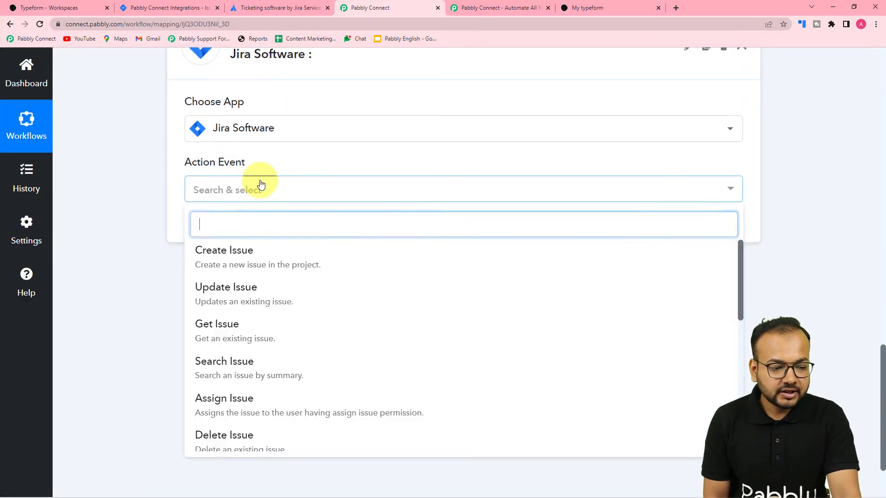
click(212, 264)
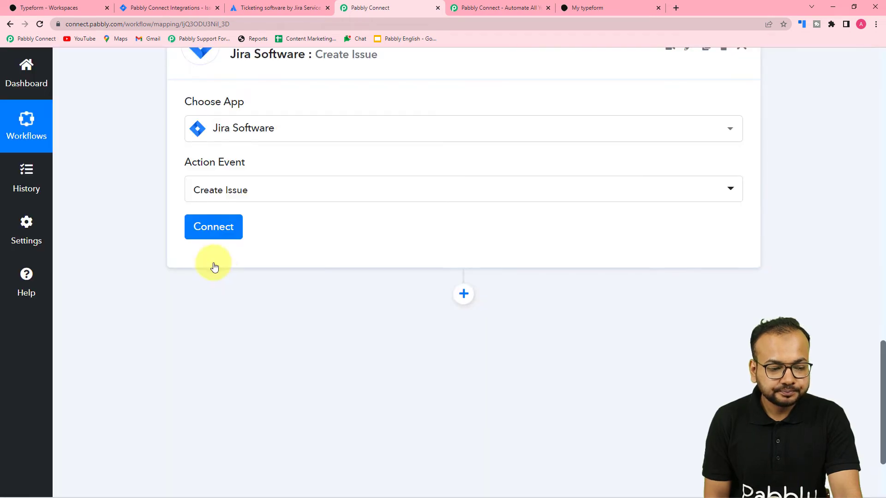
- Start adding a new Jira Software connection for the Create Issue action and request account authorization
click(215, 235)
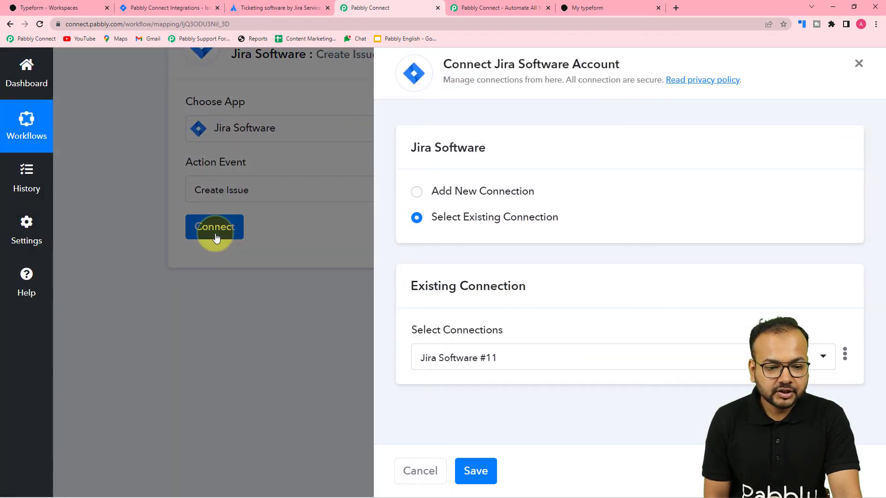
click(418, 194)
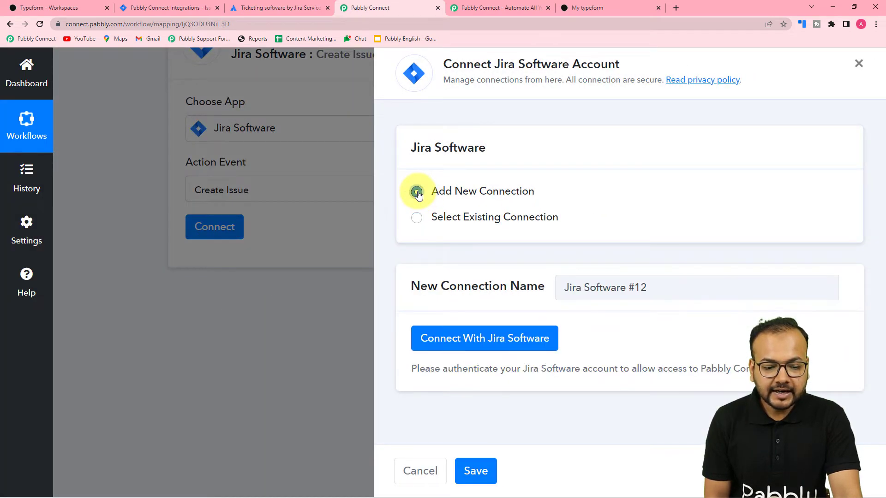
click(464, 346)
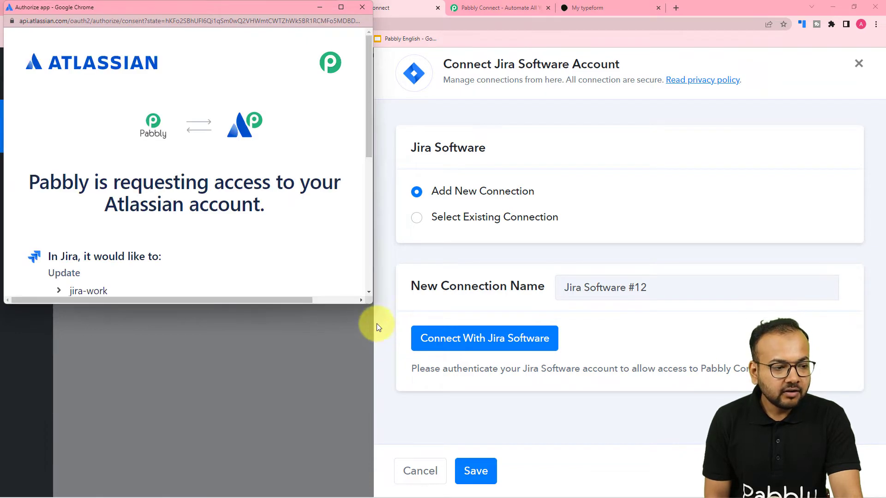
- Authorize Pabbly Connect's access to the Atlassian account for the site pabbly.atlassian.net
scroll(195, 164, down, 1)
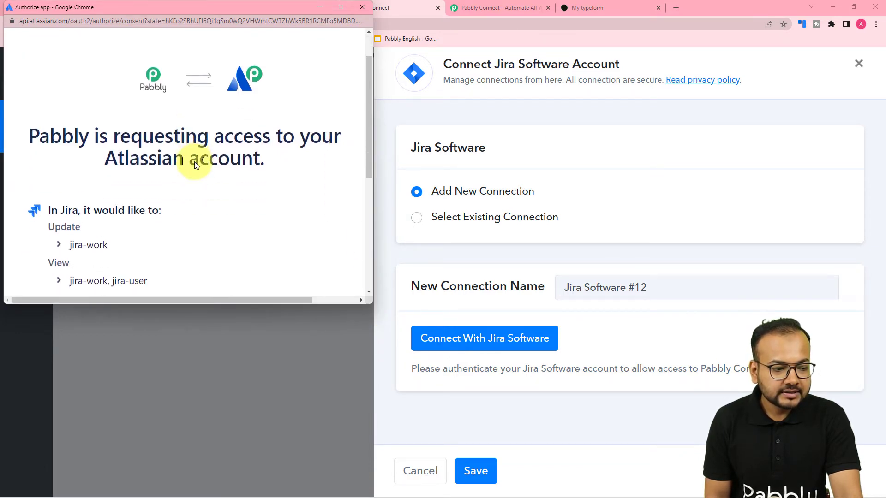
scroll(195, 161, down, 2)
scroll(193, 162, down, 1)
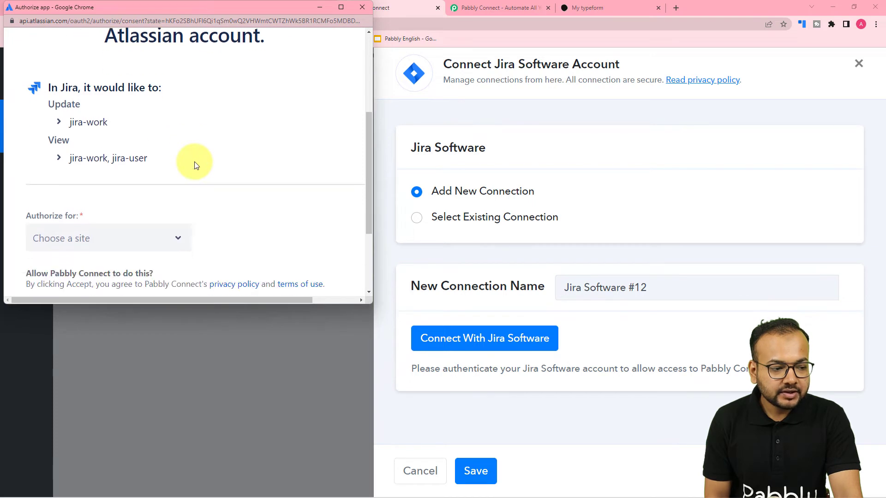
scroll(197, 164, down, 2)
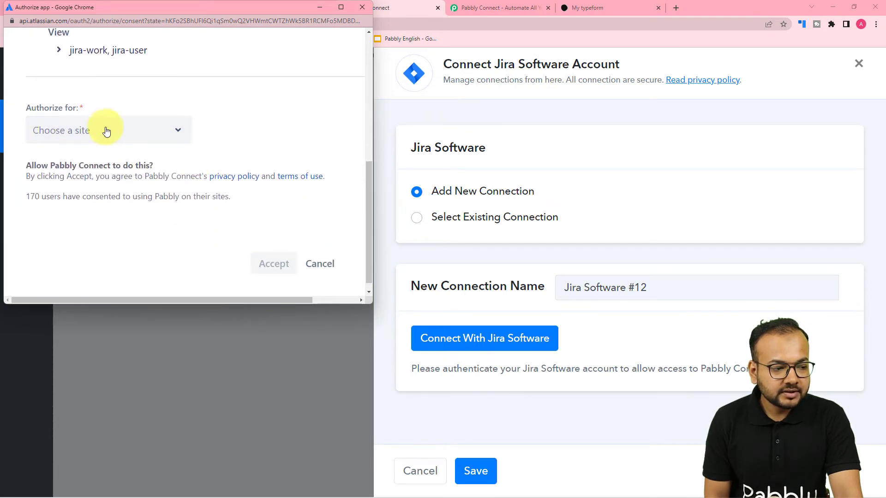
click(102, 133)
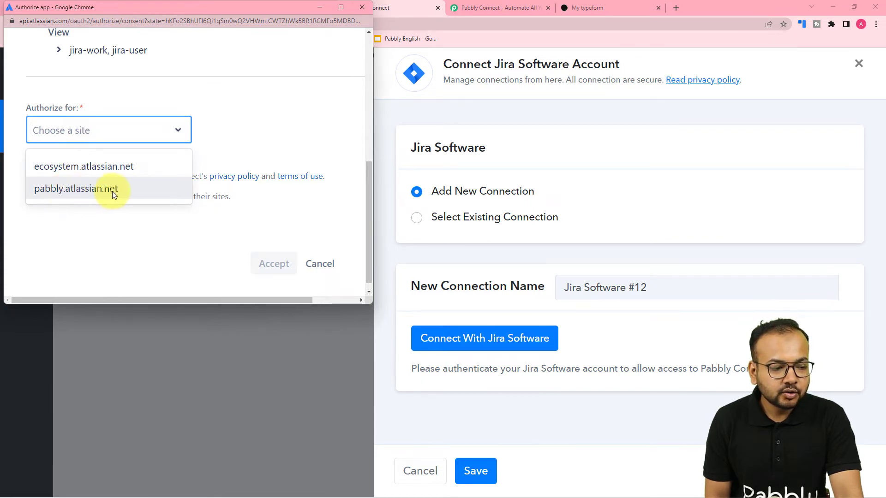
click(64, 190)
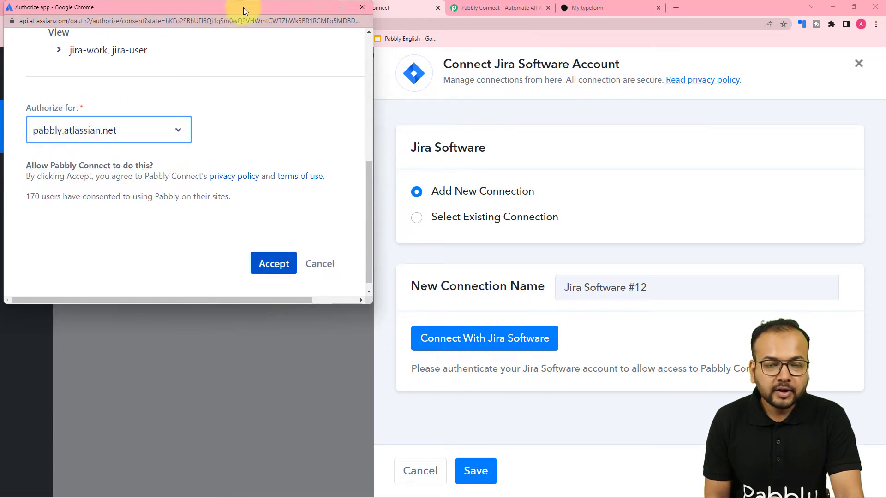
click(274, 267)
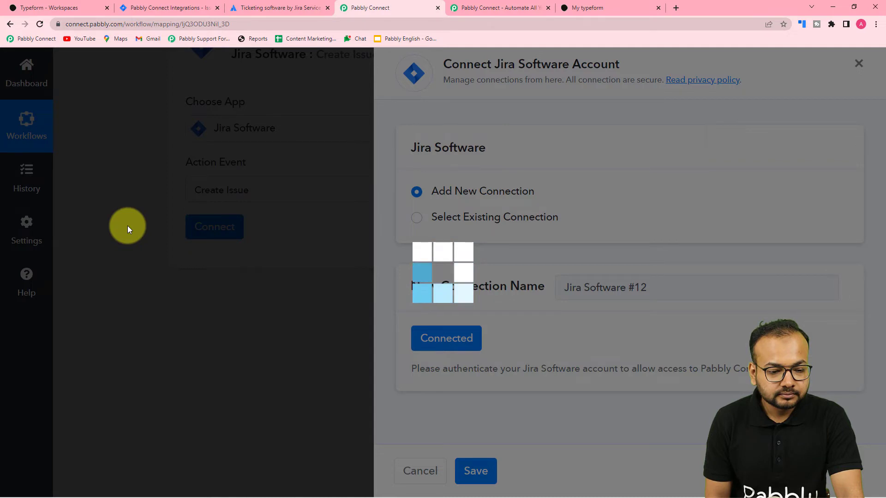
scroll(127, 226, down, 2)
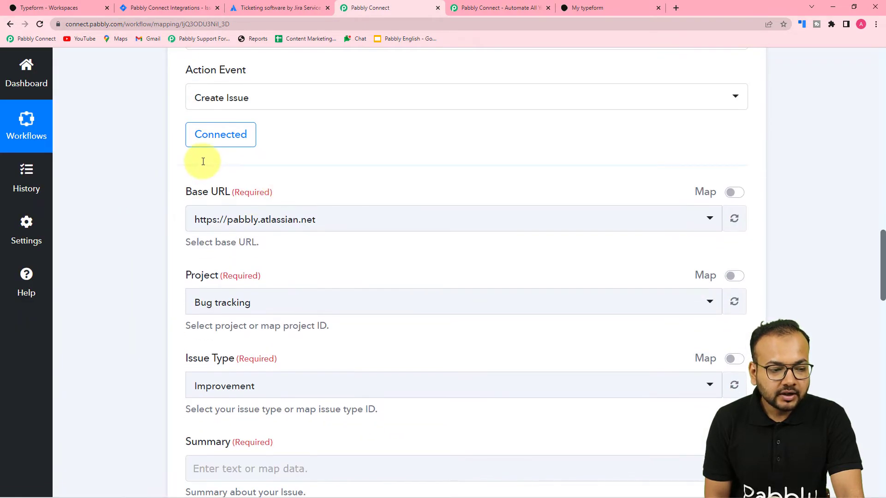
scroll(294, 161, down, 2)
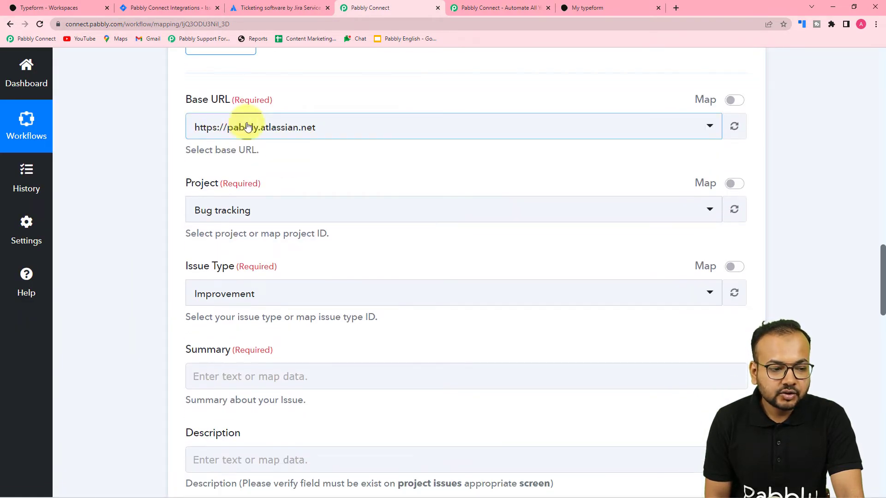
click(170, 6)
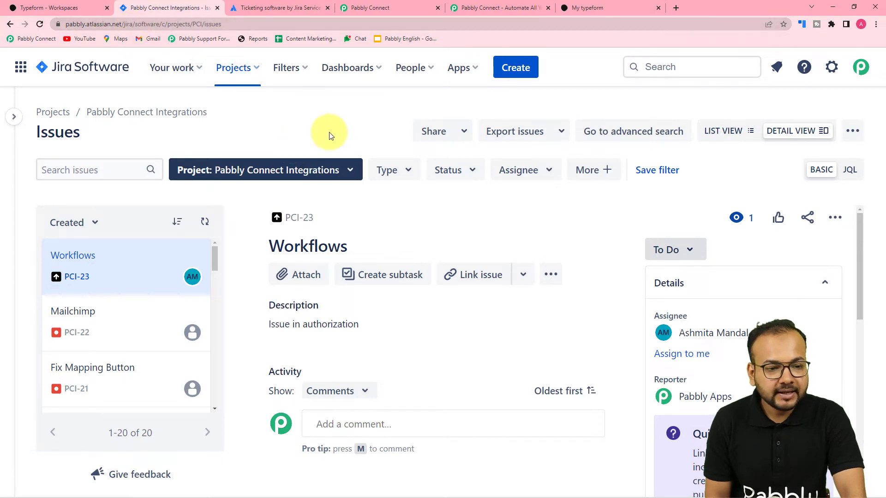
click(370, 6)
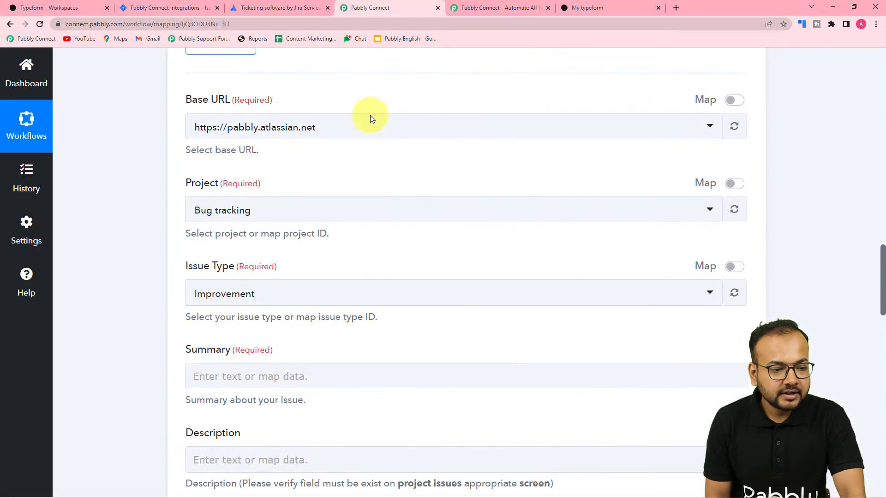
click(325, 134)
click(268, 188)
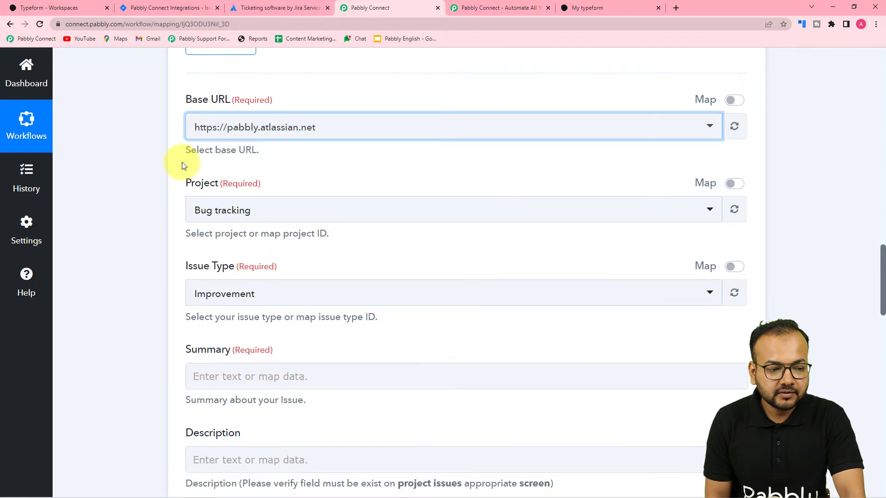
- Check the target project's name in Jira and set the action's Project to Pabbly Connect Integrations
scroll(181, 162, down, 2)
scroll(182, 162, down, 1)
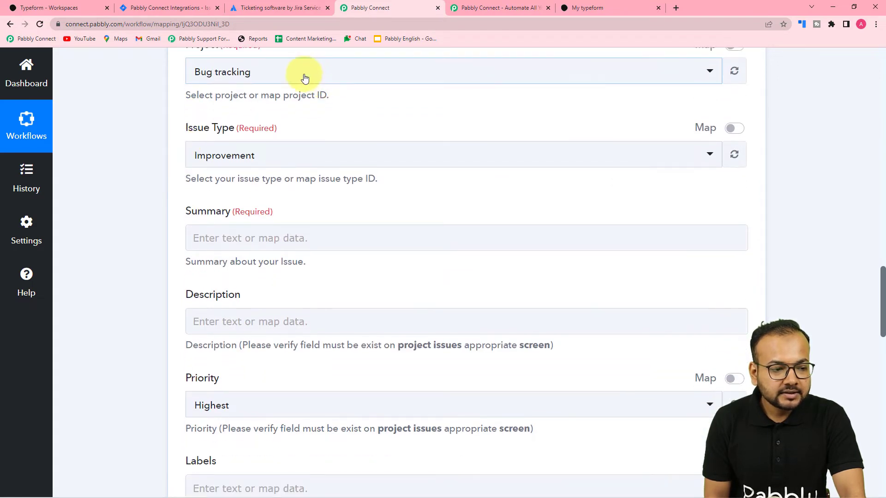
click(189, 10)
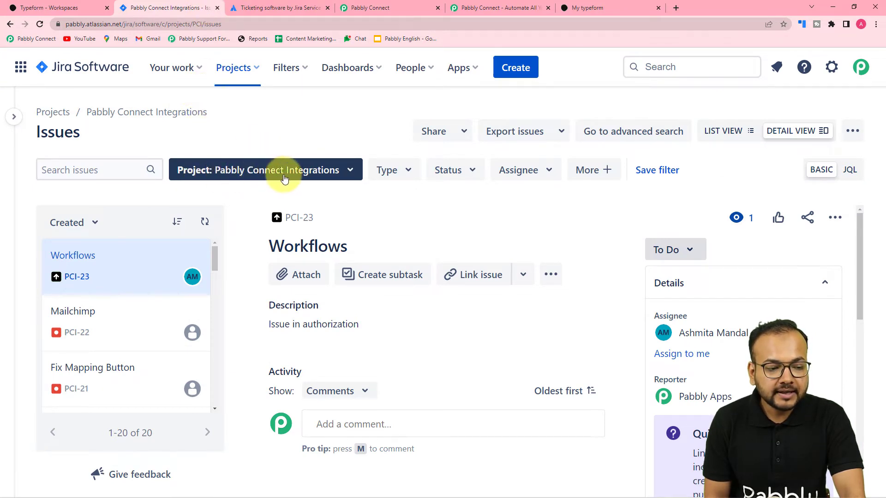
click(369, 7)
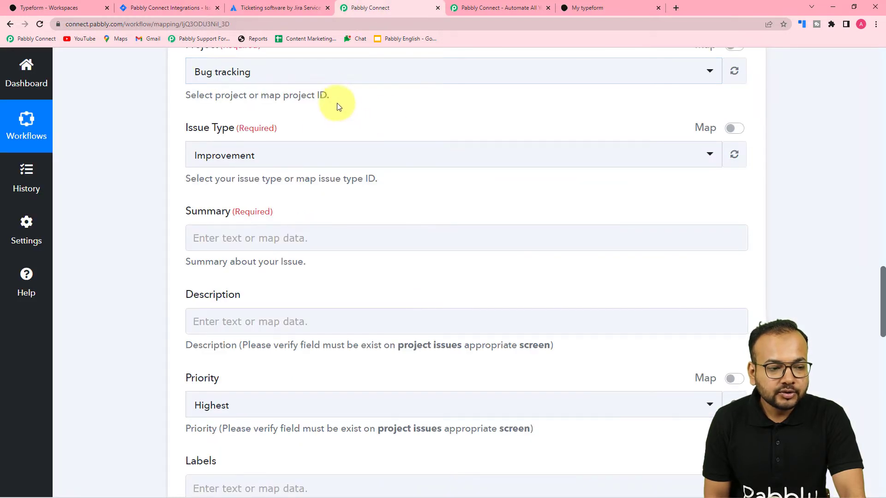
click(331, 84)
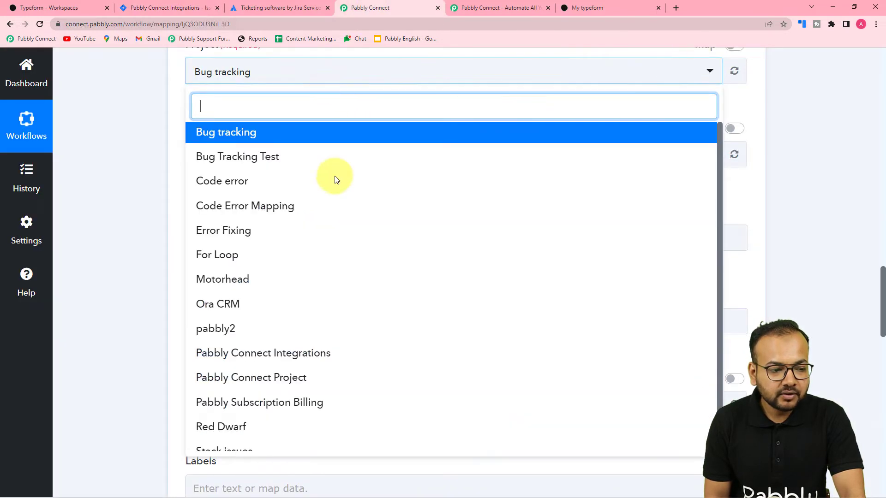
scroll(325, 194, up, 1)
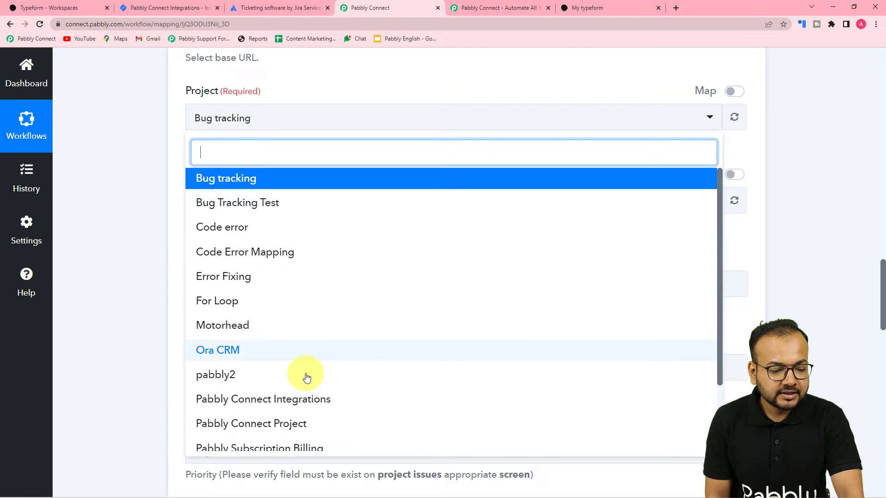
click(309, 403)
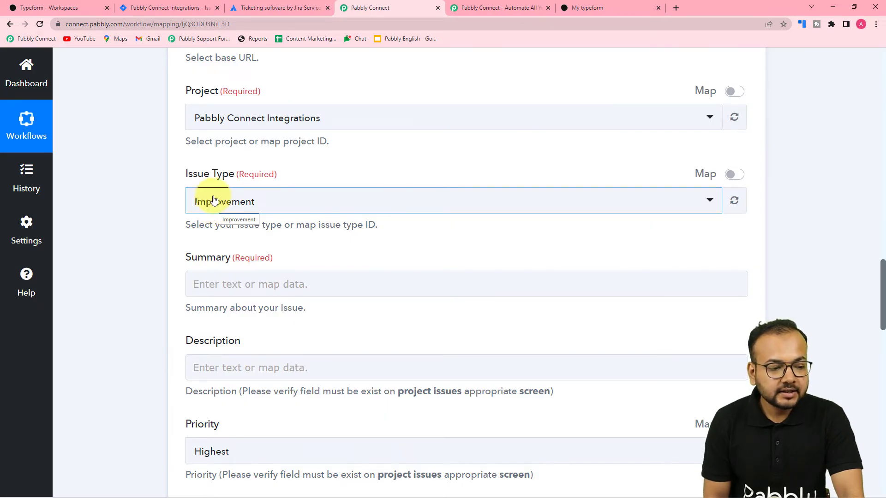
- Select Improvement as the issue type for the Jira issue
scroll(224, 200, down, 1)
click(228, 164)
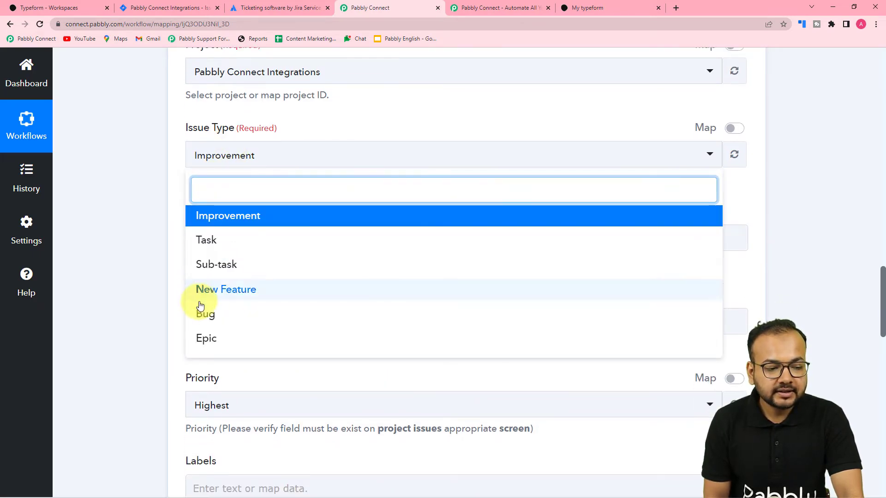
click(225, 225)
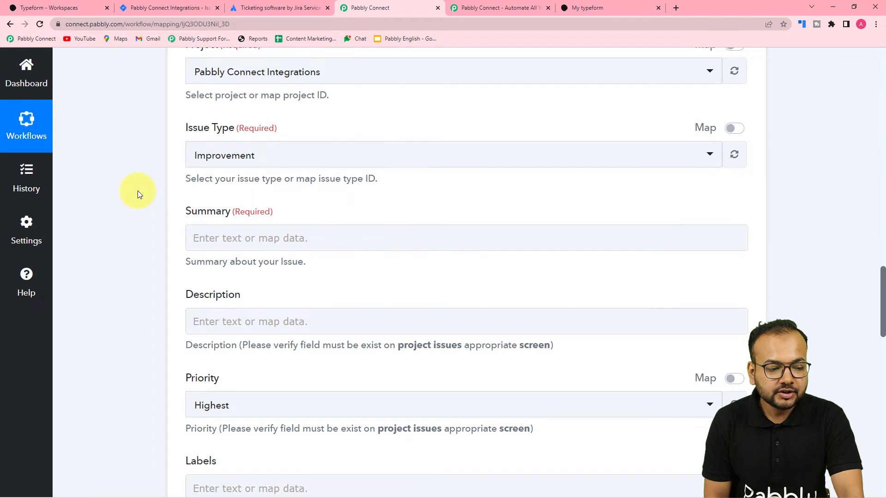
- Examine the remaining Create Issue fields and the Typeform trigger's captured answers that can fill them
scroll(138, 191, down, 3)
scroll(137, 190, up, 2)
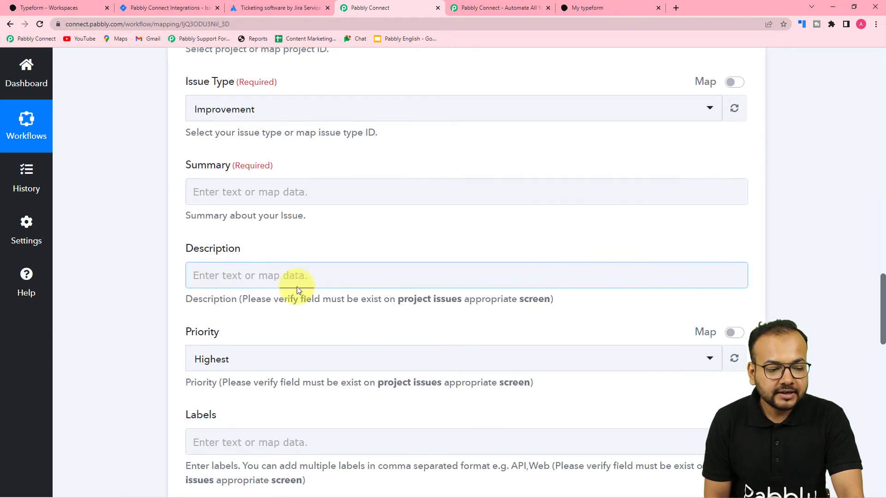
scroll(266, 289, down, 2)
scroll(266, 289, down, 2)
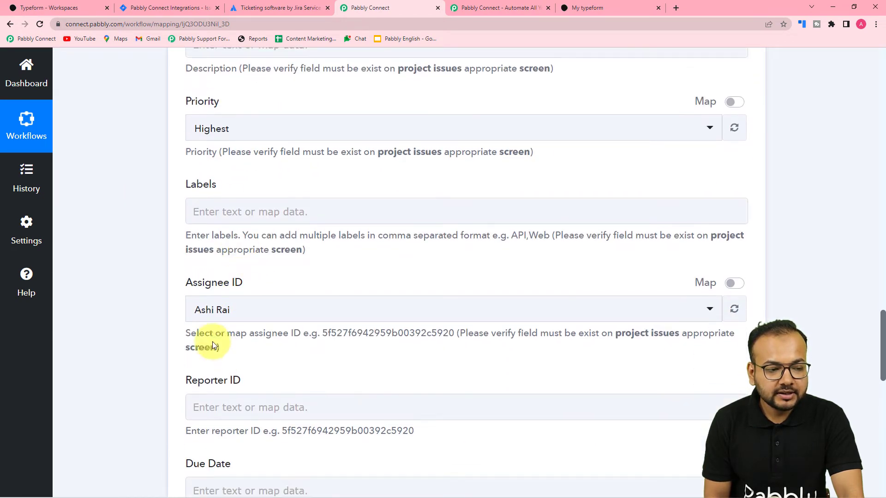
scroll(132, 265, down, 1)
scroll(132, 267, up, 2)
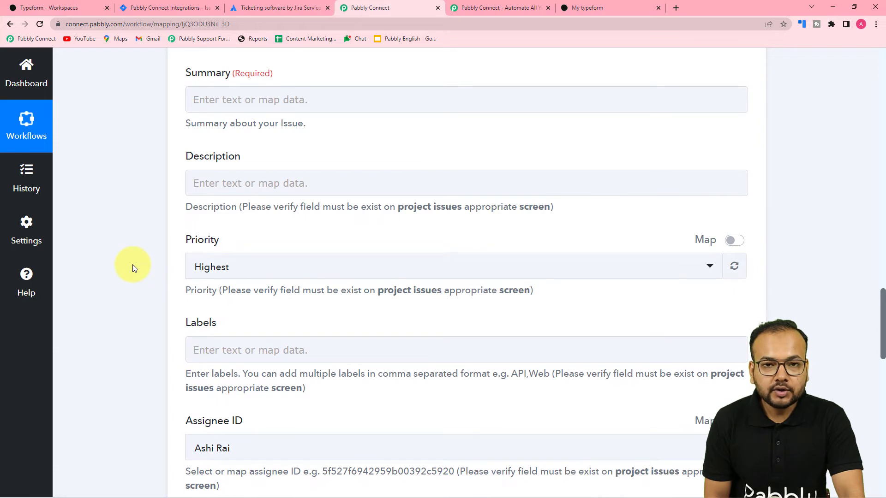
scroll(132, 265, up, 15)
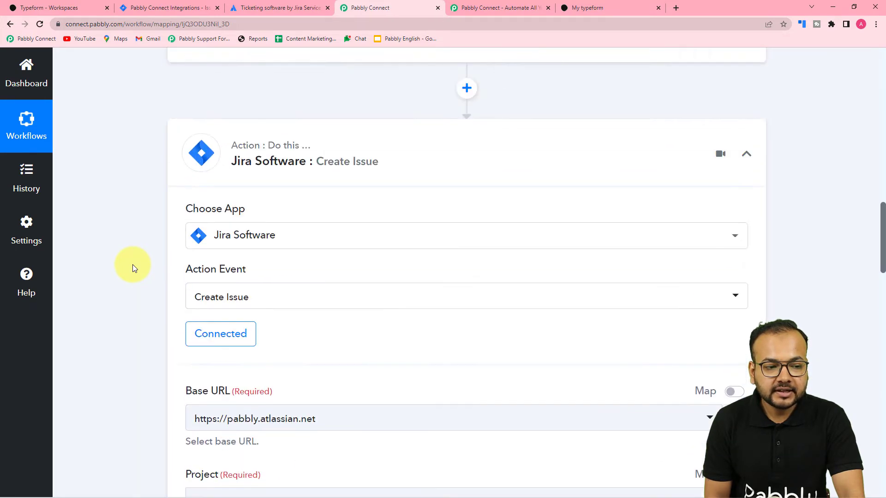
scroll(132, 265, up, 2)
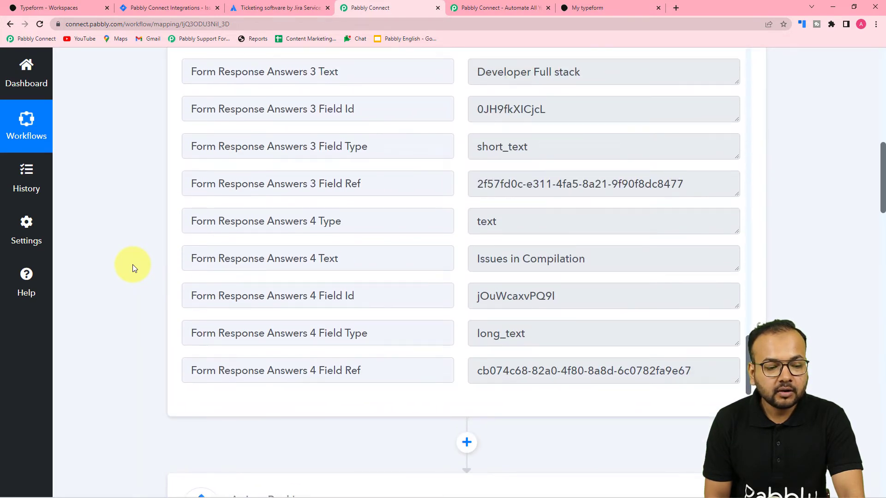
scroll(132, 264, down, 4)
scroll(132, 264, down, 14)
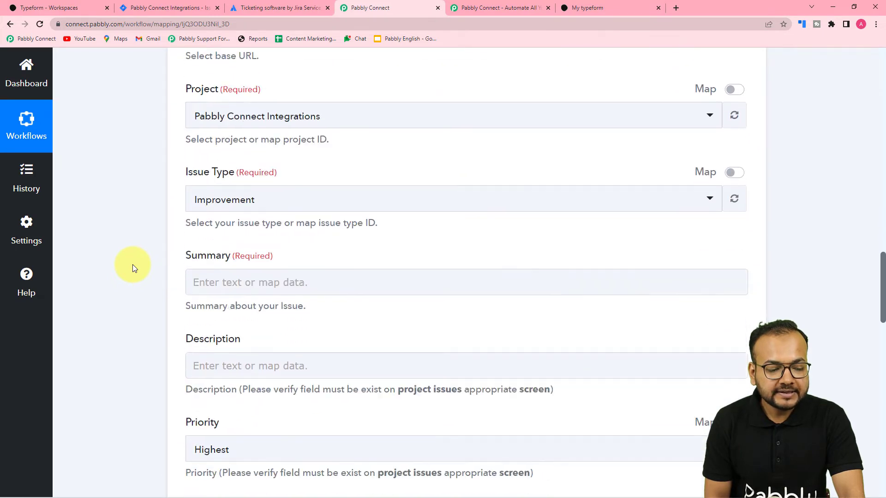
scroll(151, 203, up, 9)
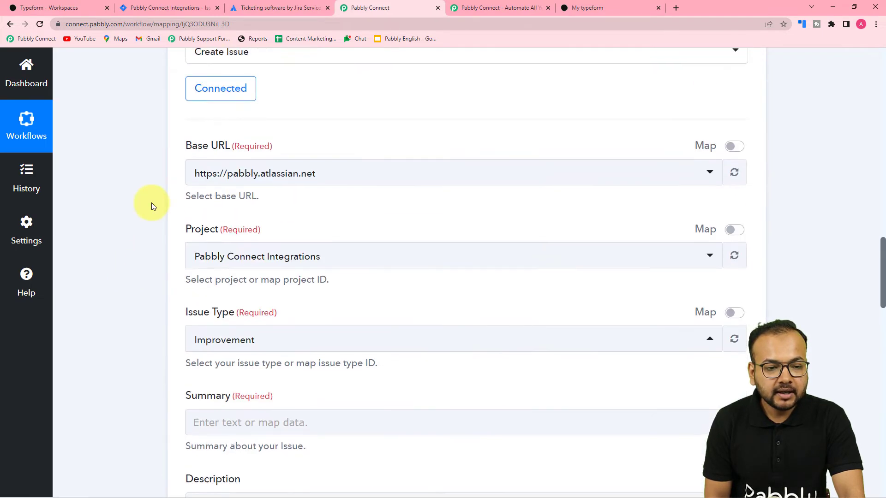
scroll(151, 203, up, 8)
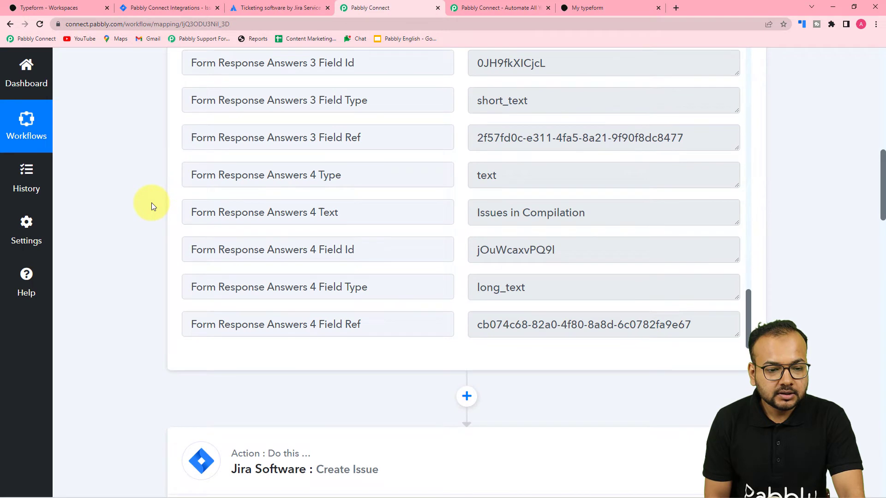
scroll(152, 203, up, 3)
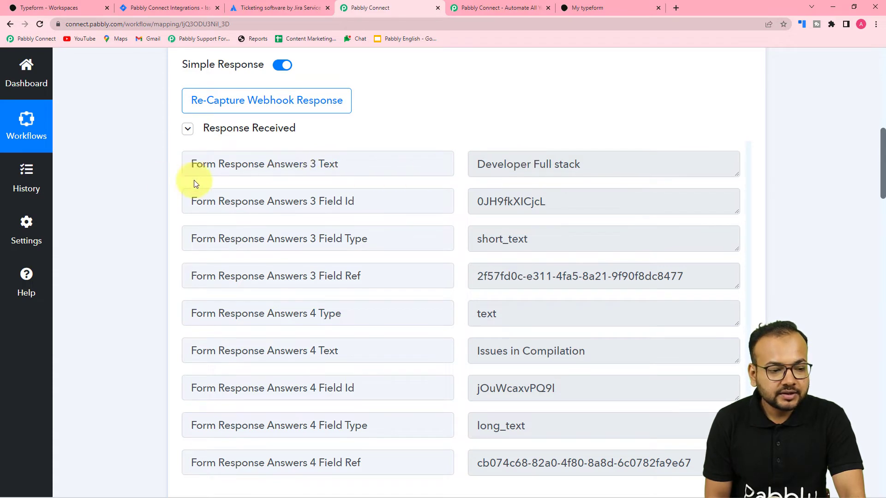
scroll(162, 182, down, 2)
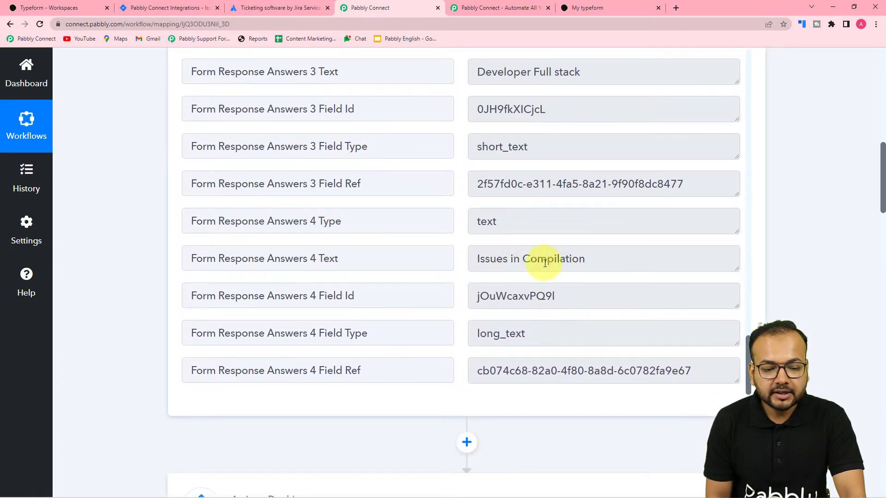
- Map the issue's Summary to Form Response Answers 3 Text (Developer Full stack) from the Typeform New Entry data
scroll(160, 258, down, 12)
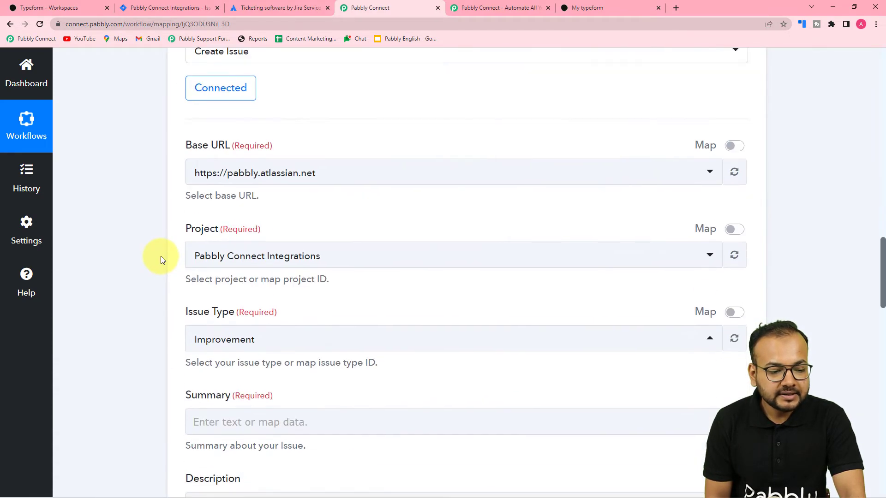
scroll(161, 260, down, 3)
click(306, 96)
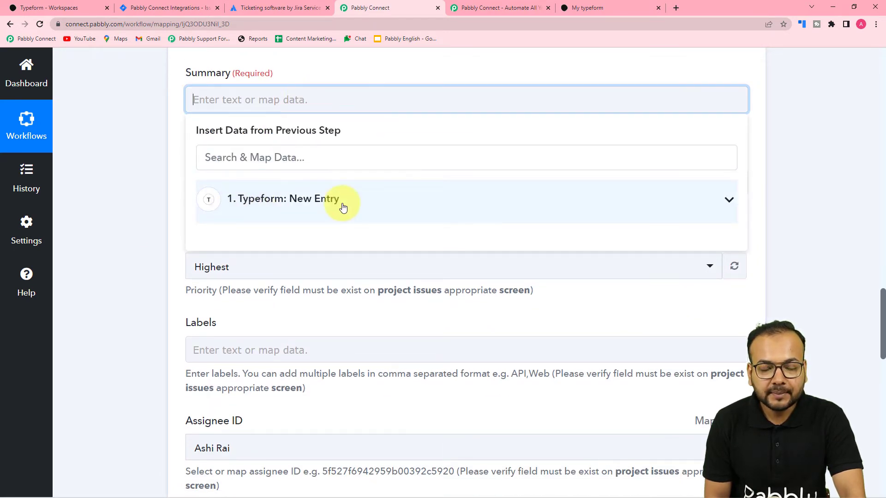
click(285, 198)
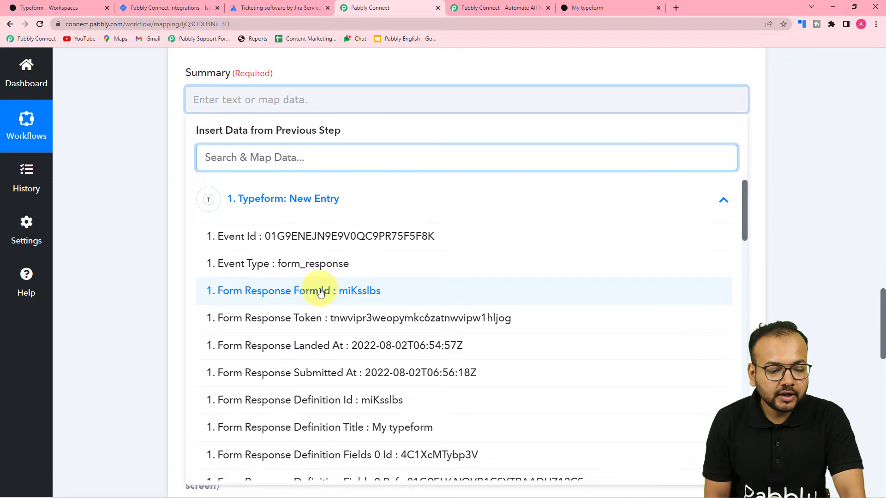
scroll(321, 294, down, 6)
scroll(321, 293, down, 7)
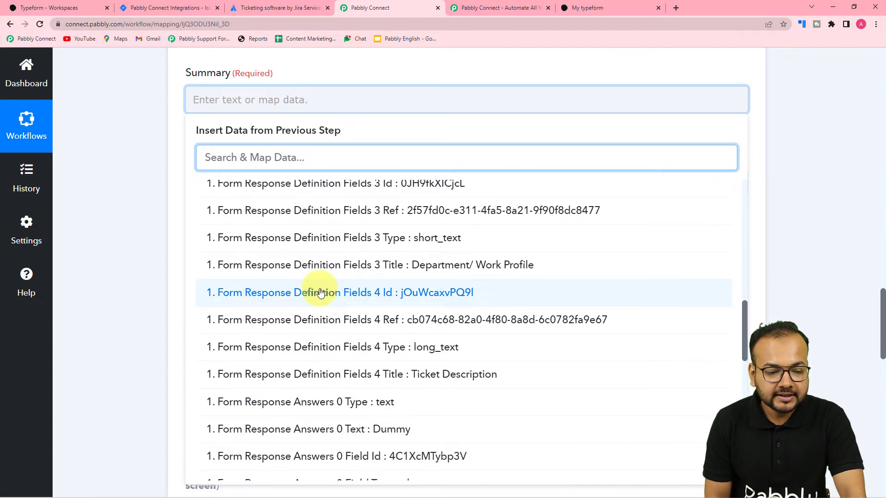
scroll(320, 293, down, 7)
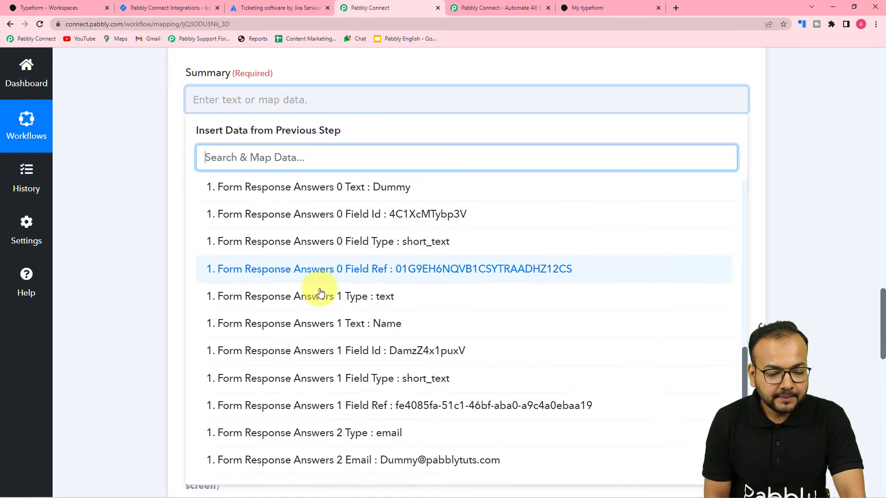
scroll(320, 293, down, 3)
scroll(321, 293, up, 2)
scroll(320, 293, down, 4)
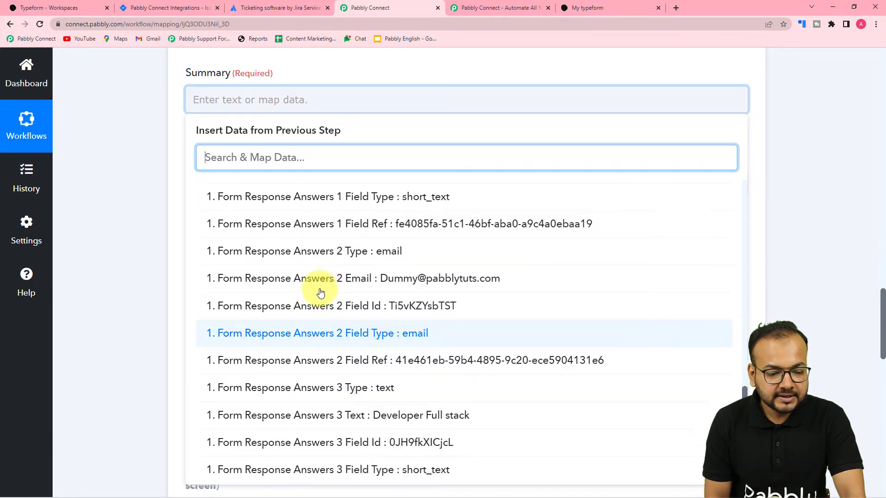
scroll(321, 293, down, 1)
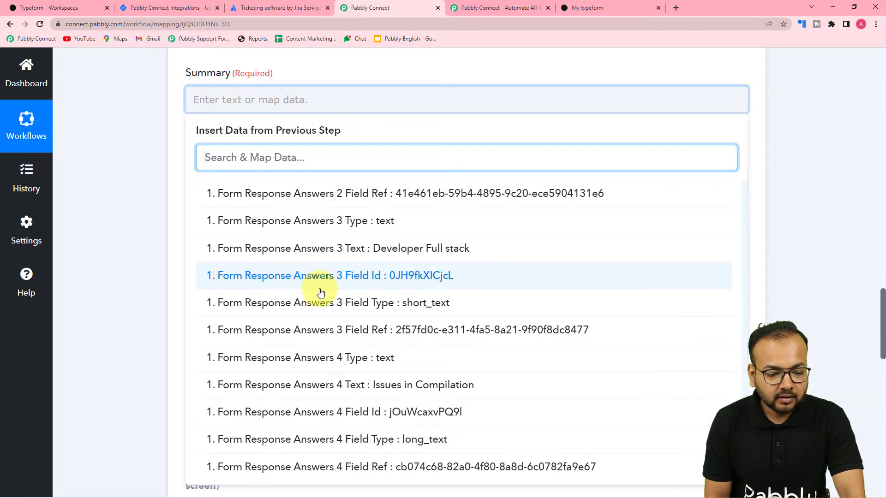
click(410, 249)
click(137, 204)
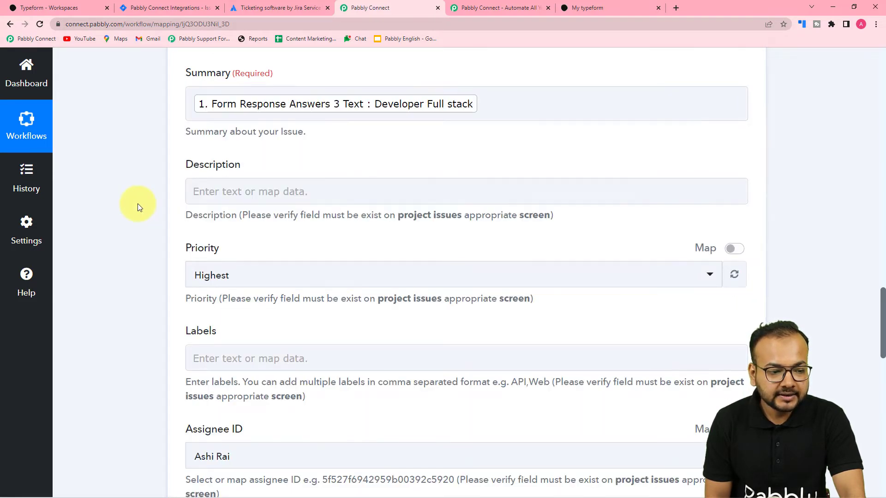
- Map the issue's Description to Form Response Answers 4 Text (Issues in Compilation) from the Typeform New Entry data
scroll(137, 204, down, 2)
click(223, 99)
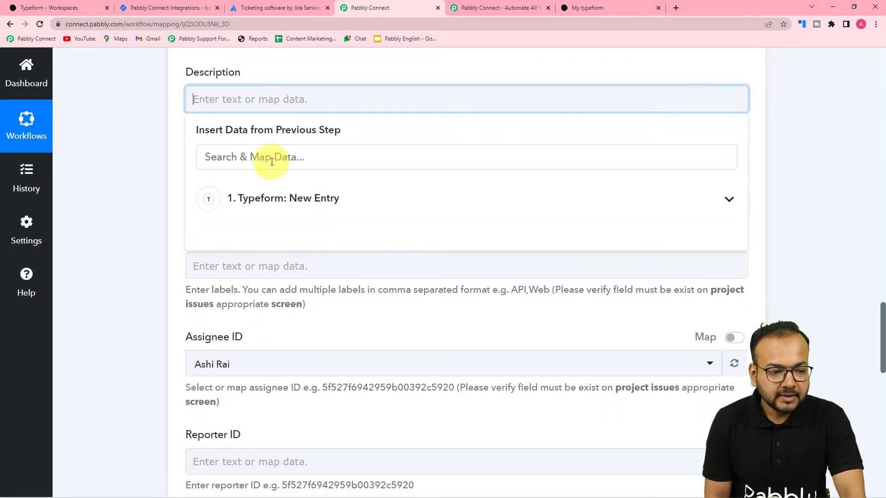
click(257, 198)
scroll(336, 340, down, 9)
scroll(337, 346, down, 12)
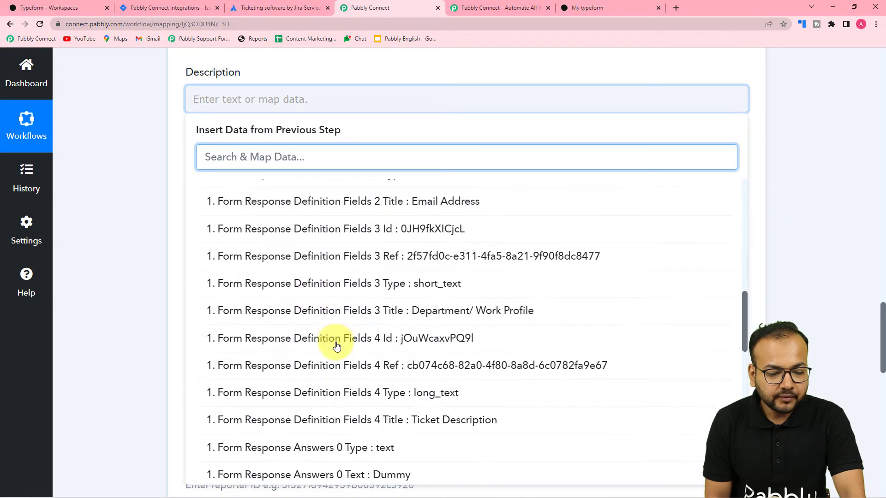
scroll(336, 346, down, 5)
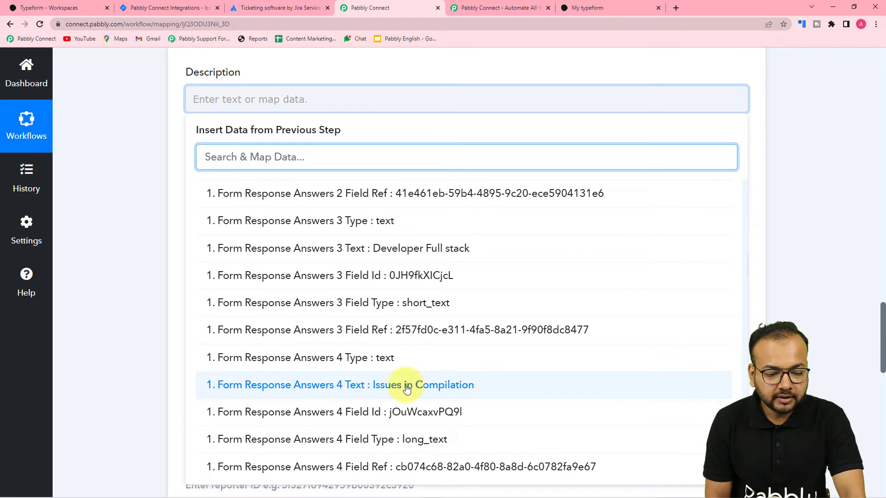
click(365, 384)
click(93, 233)
- Set the Jira issue's Priority to Medium
scroll(94, 231, down, 3)
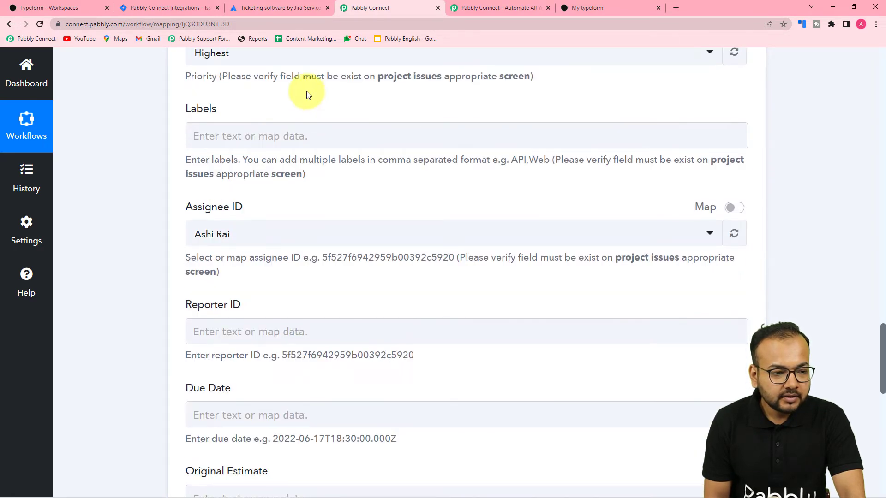
scroll(269, 105, up, 3)
click(279, 146)
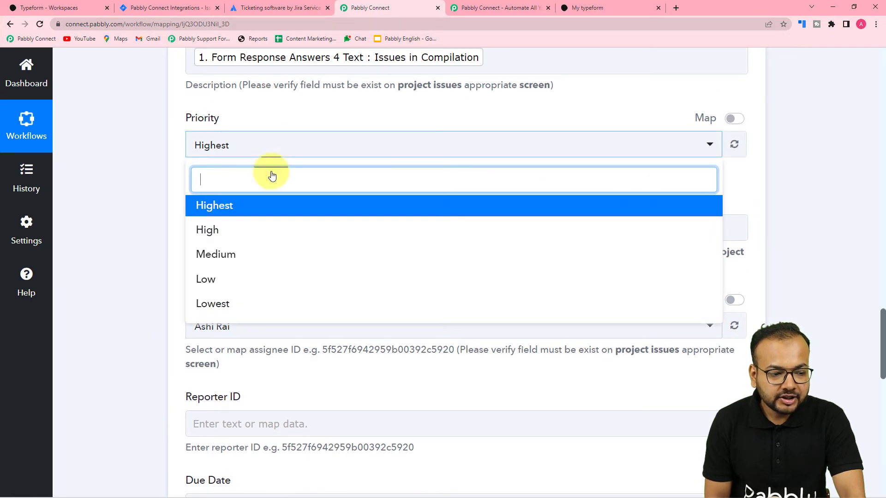
click(225, 252)
- Choose the third listed team member as the assignee of the Jira issue
scroll(141, 196, down, 3)
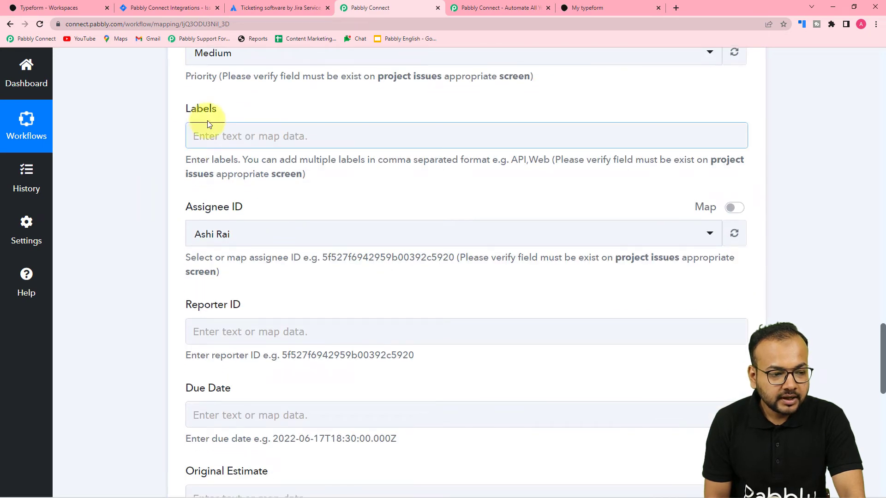
scroll(289, 135, down, 2)
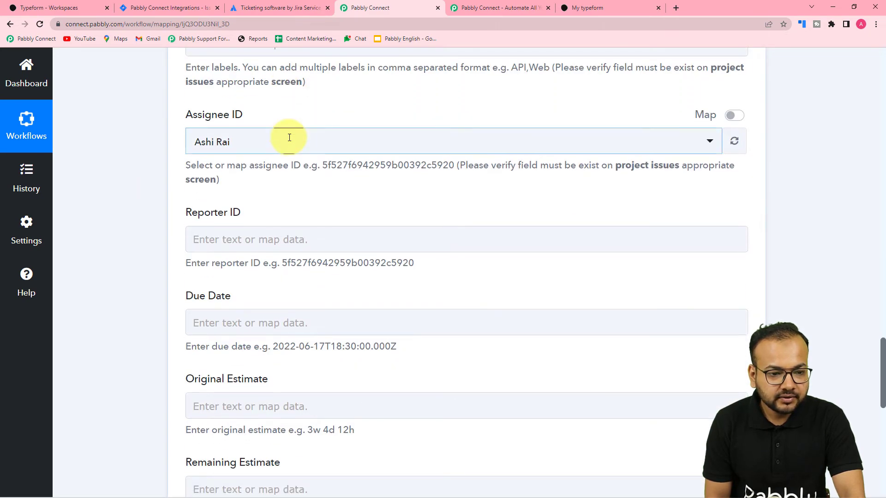
scroll(309, 92, down, 1)
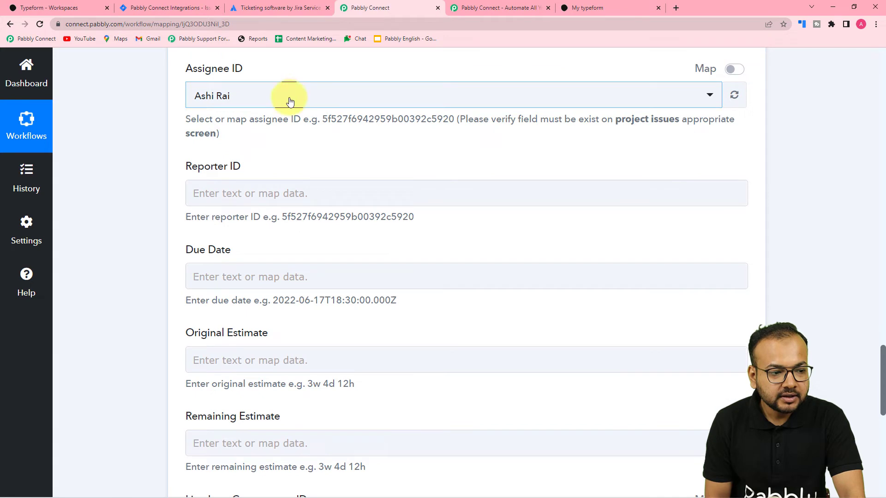
click(305, 102)
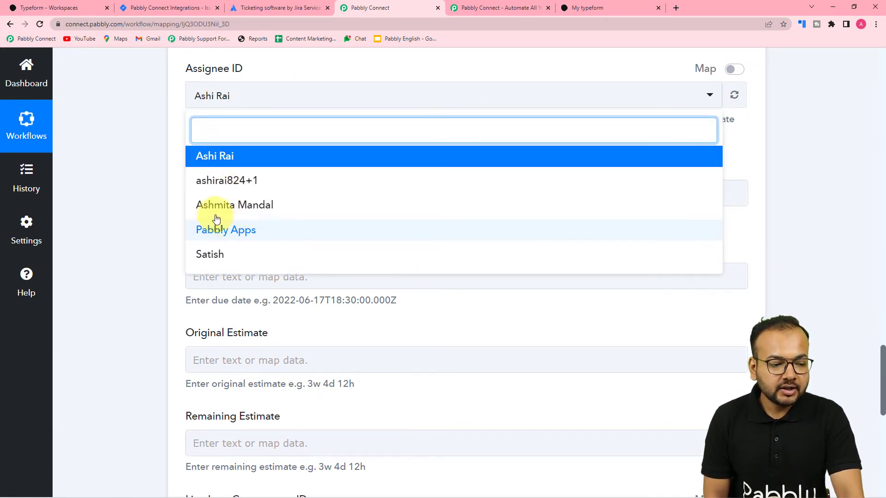
click(246, 212)
- Switch to Jira and open the signed-in account's profile page to find the value needed for Reporter ID
scroll(146, 179, down, 2)
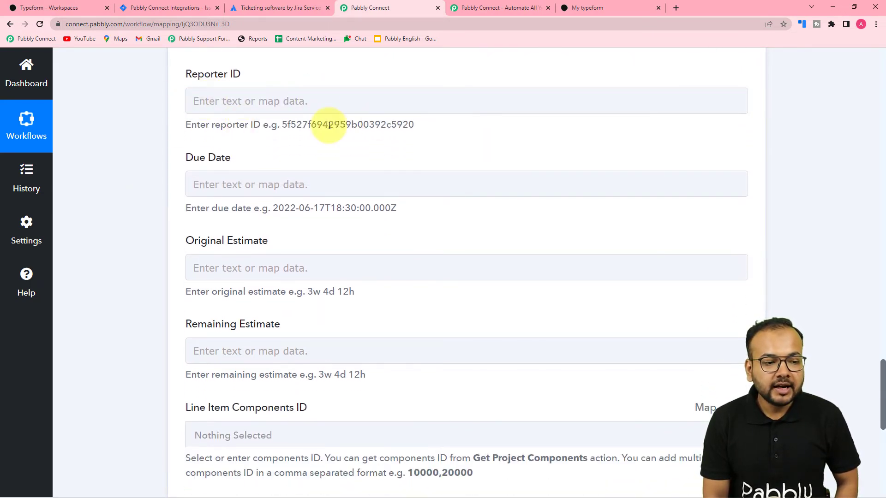
scroll(348, 135, up, 1)
click(349, 135)
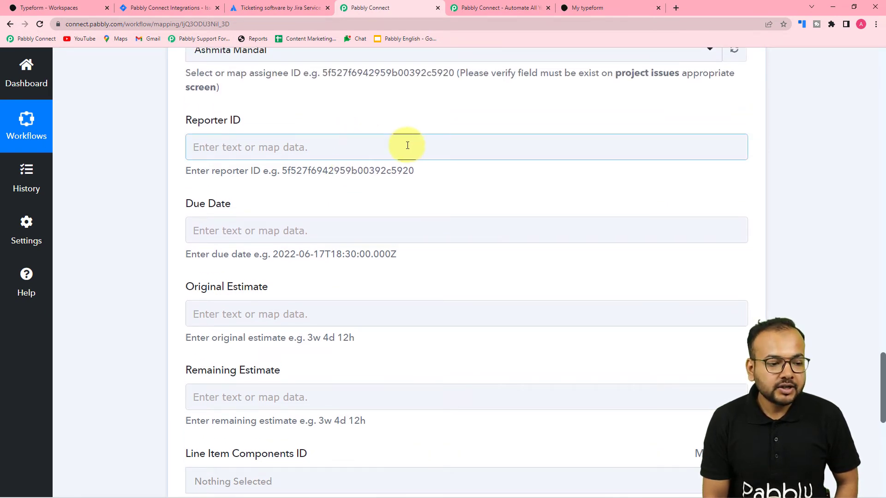
click(180, 7)
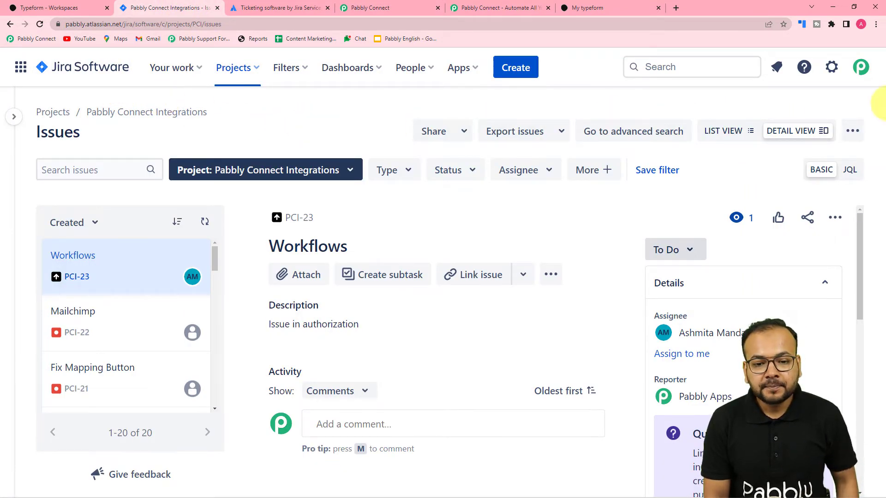
click(861, 73)
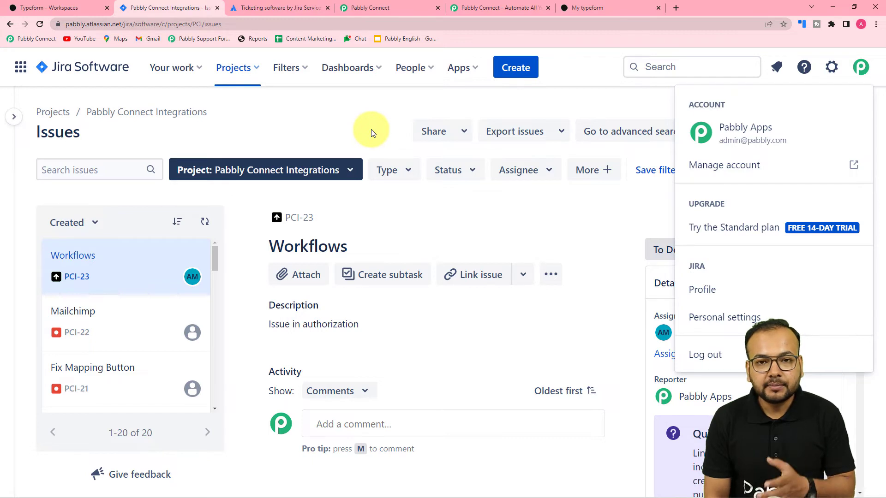
click(719, 300)
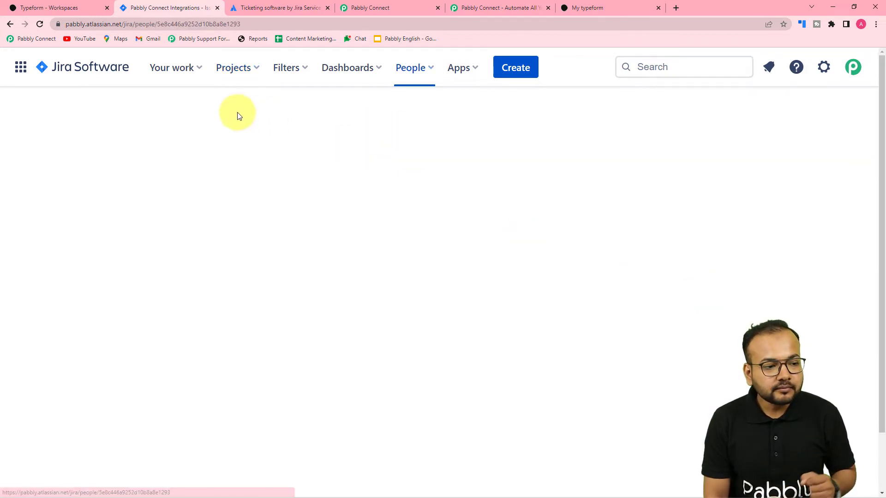
scroll(248, 183, down, 2)
scroll(247, 181, up, 2)
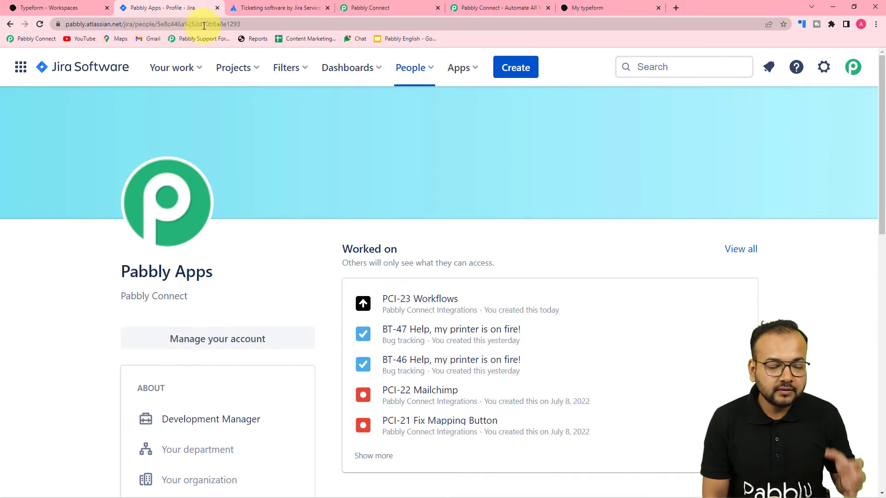
- Copy the account ID that follows /jira/people/ in the profile page's URL
click(160, 24)
click(159, 24)
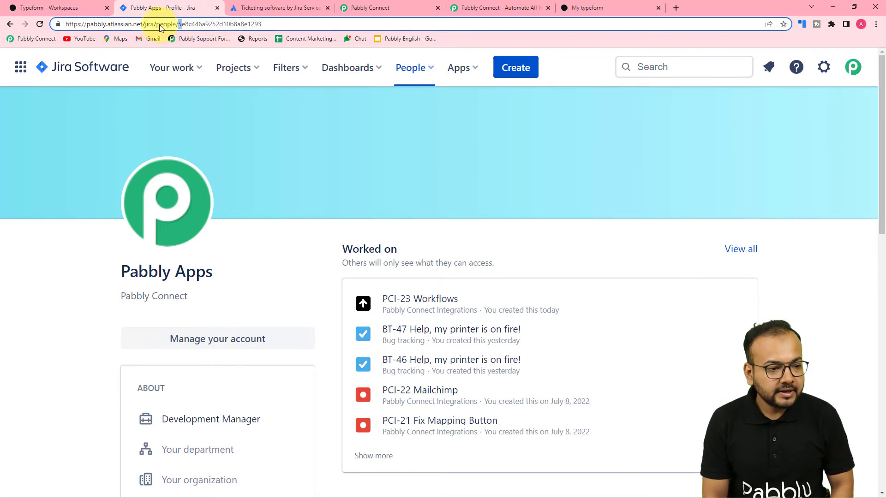
key(shift+Right)
key(shift+Right)
key(shift+Right)
key(shift+Right)
key(shift+Right)
key(shift+Right)
key(shift+Right)
key(shift+Right)
key(shift+Right)
key(shift+Right)
key(shift+Right)
key(shift+Right)
key(shift+Right)
key(shift+Right)
key(shift+Right)
key(shift+Right)
key(shift+Right)
key(shift+Right)
key(shift+Right)
key(shift+Right)
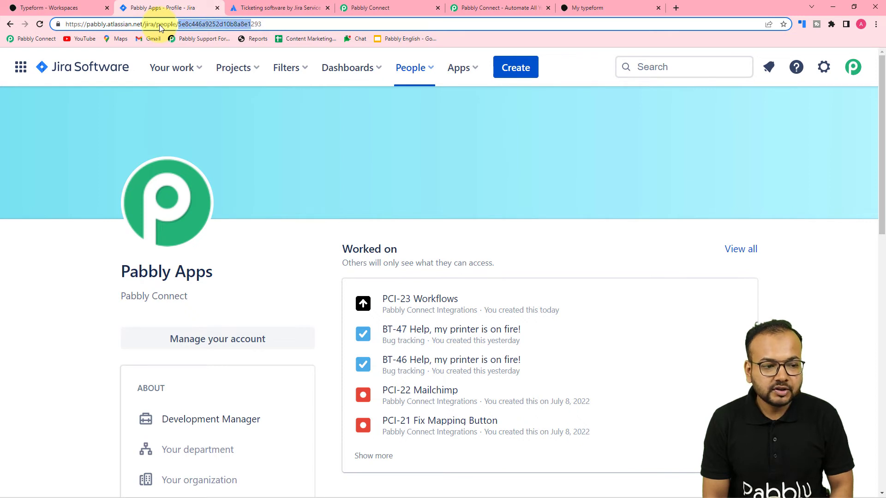
key(shift+Right)
key(ctrl+c)
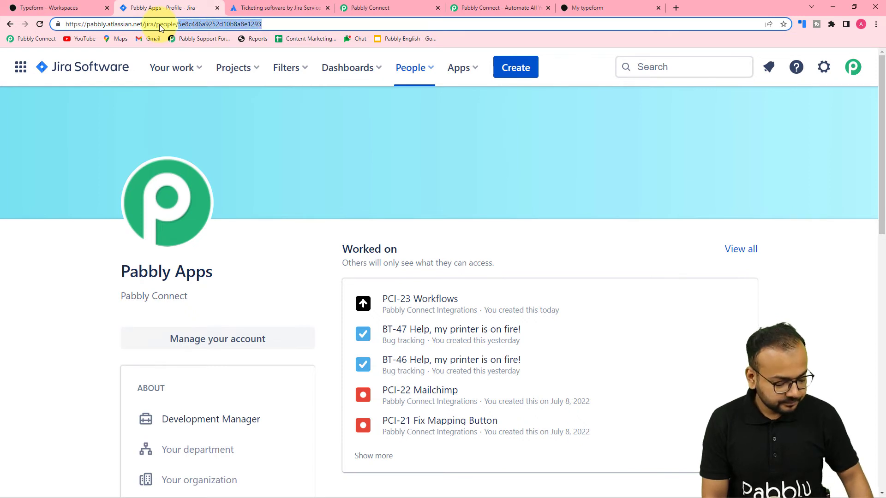
- Return to the Pabbly Connect workflow and paste the copied account ID into Reporter ID
click(386, 6)
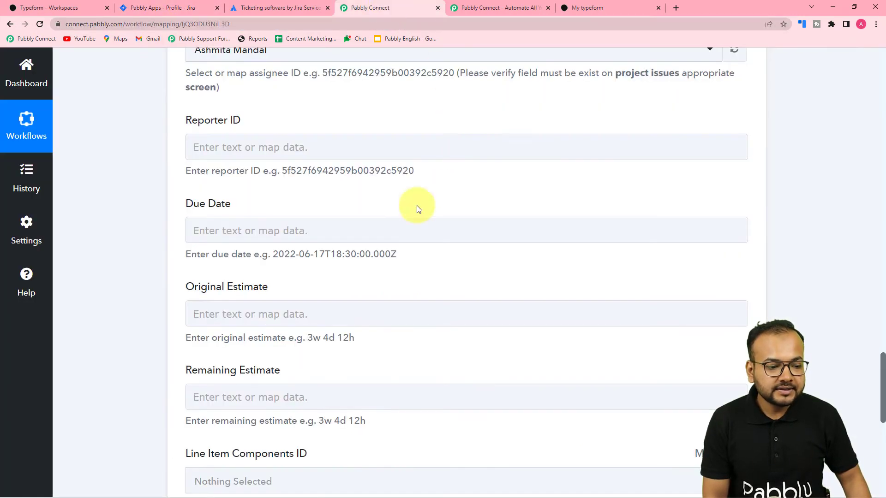
click(244, 148)
key(ctrl+v)
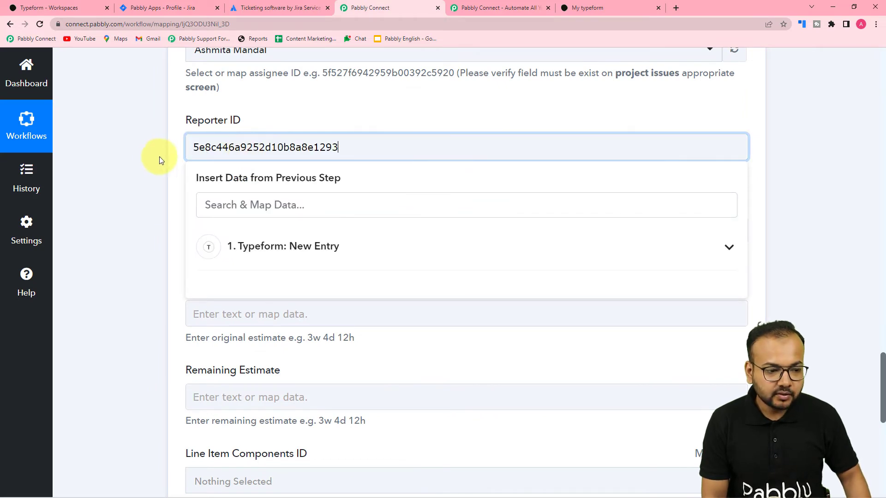
click(159, 157)
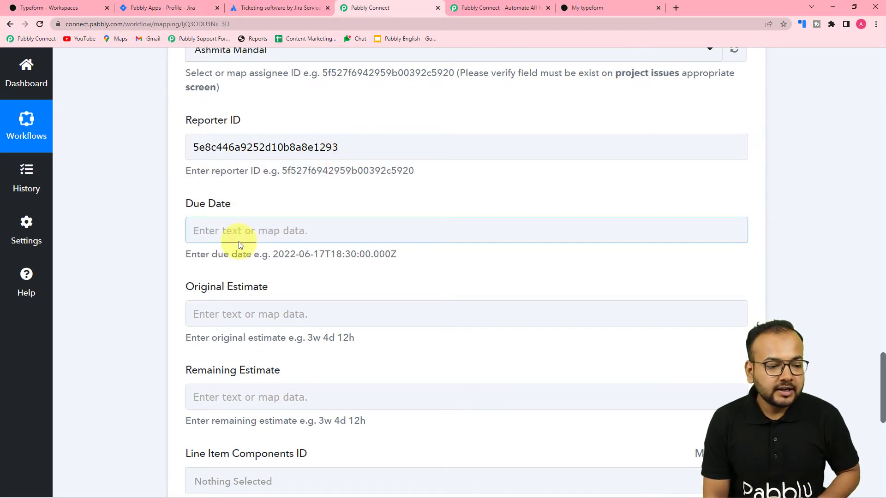
- Add a new action step between the Typeform trigger and the Jira Software Create Issue action
scroll(233, 243, down, 1)
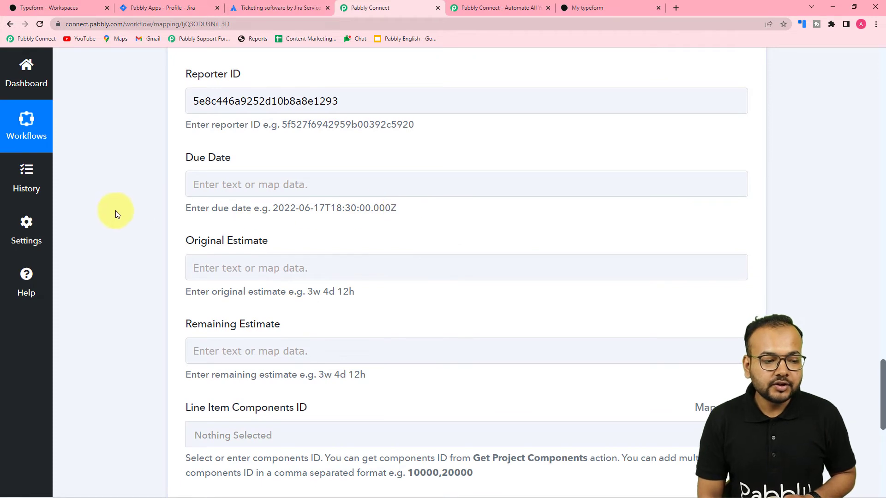
scroll(127, 211, up, 2)
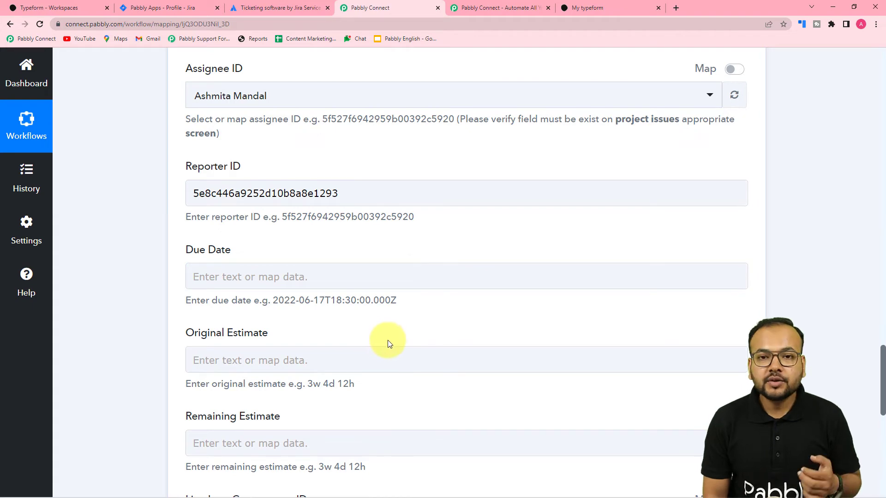
scroll(387, 340, up, 14)
scroll(388, 340, up, 8)
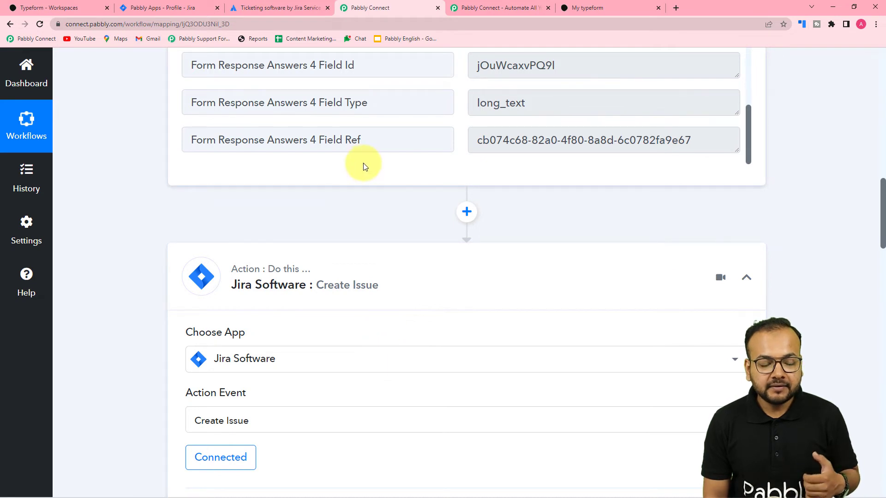
click(467, 213)
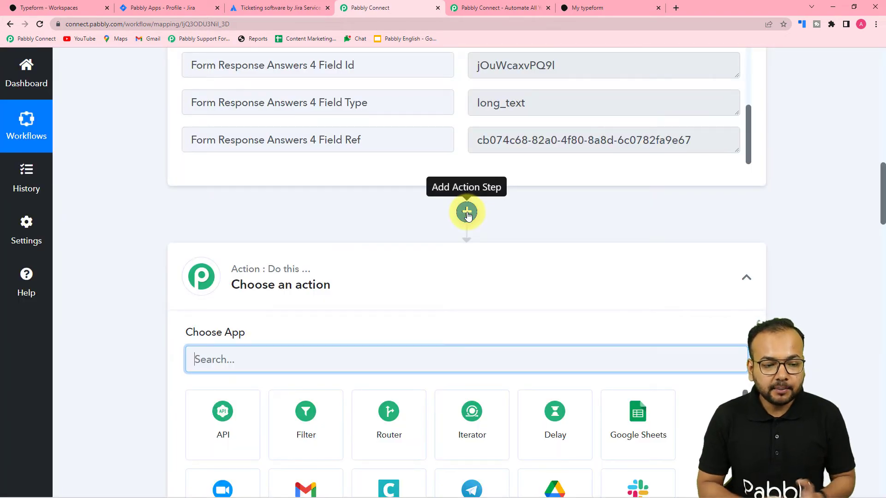
scroll(467, 215, down, 3)
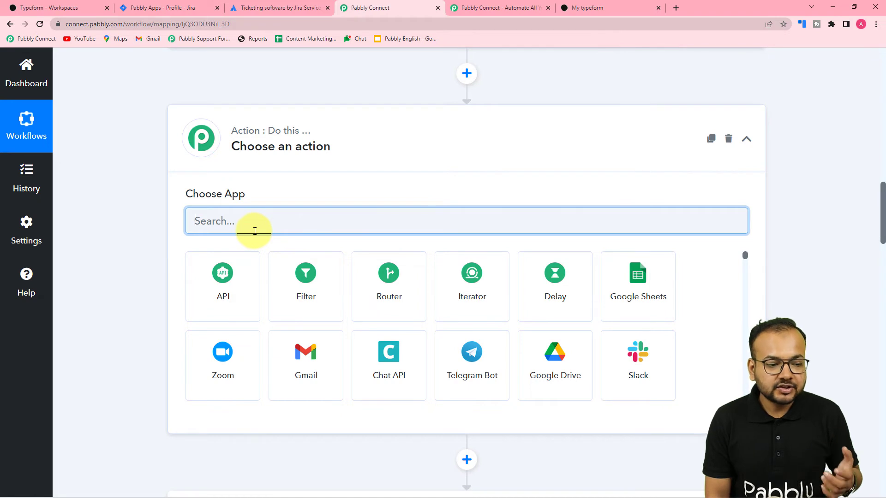
scroll(255, 231, down, 2)
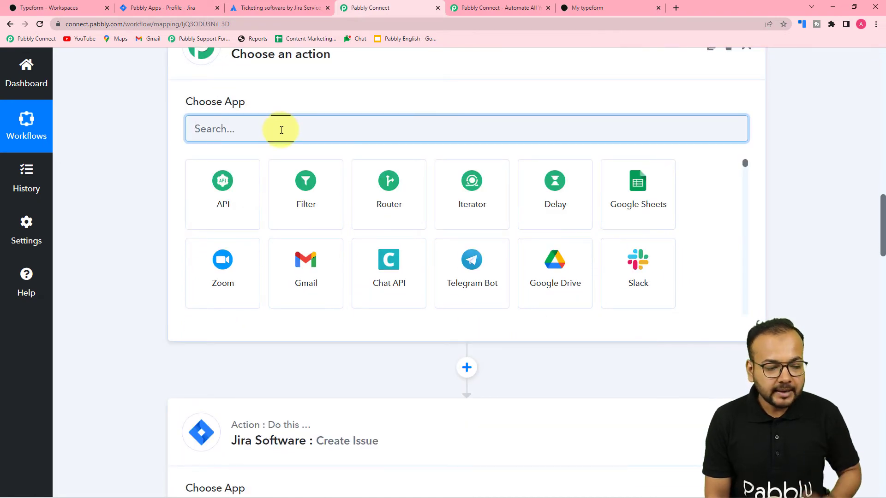
- Set up the new action step as Date/Time Formatter by Pabbly with the Modify Current Date event and connect it
text(date)
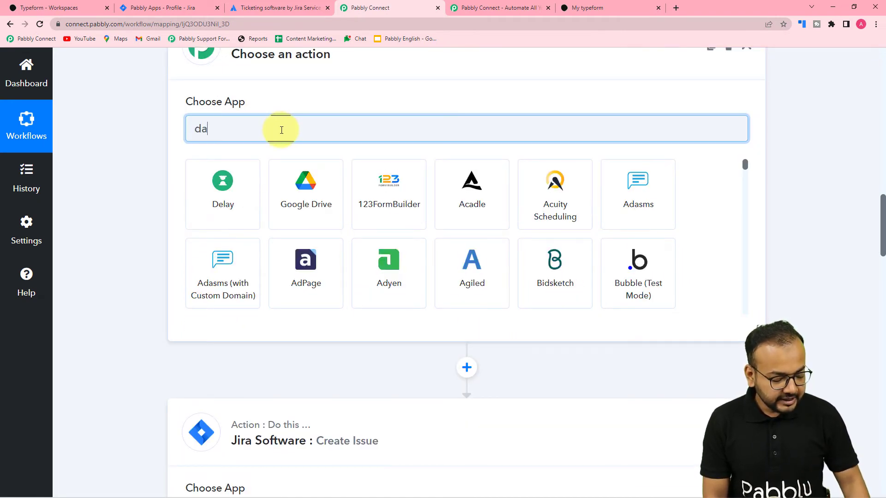
click(234, 206)
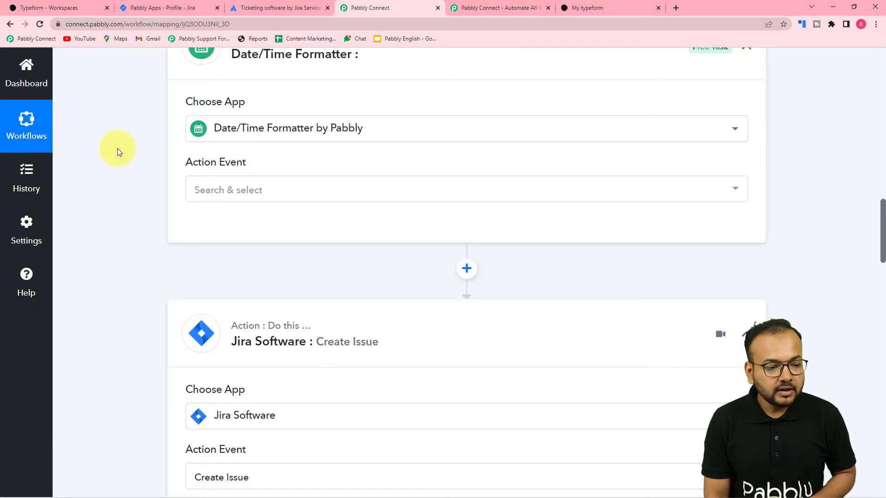
scroll(274, 141, down, 1)
click(272, 143)
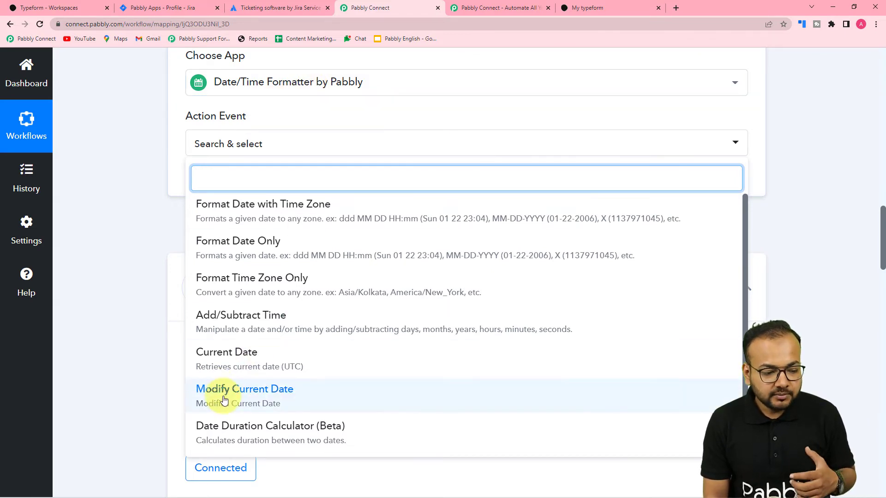
click(275, 401)
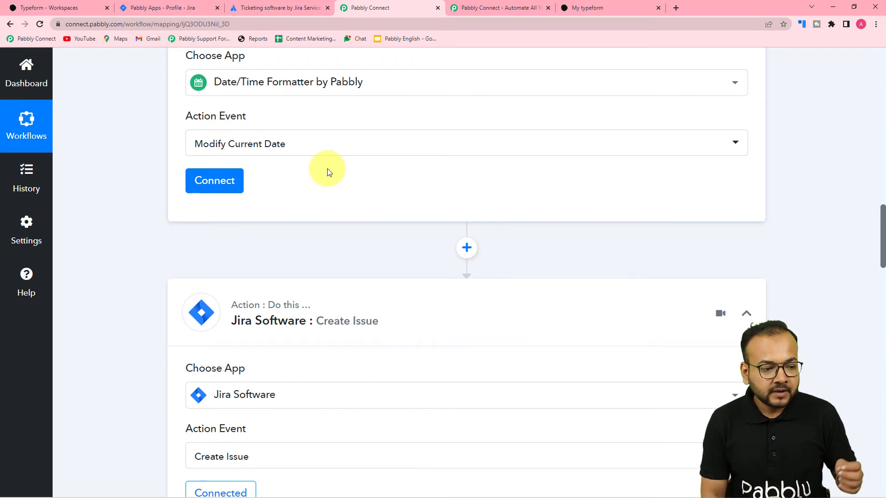
click(223, 181)
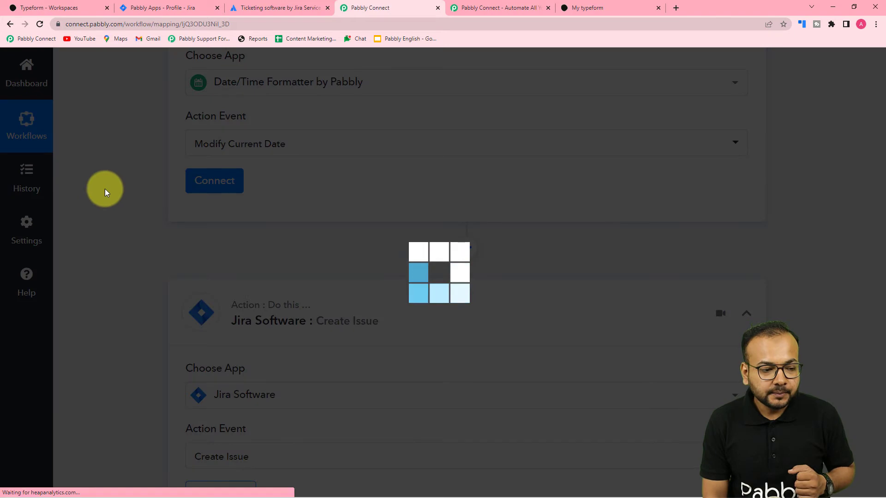
- Check the example format under Jira's Due Date field and set the formatter's Date Format to YYYY-MM-DDTHH:mm:ssZ
scroll(164, 192, down, 3)
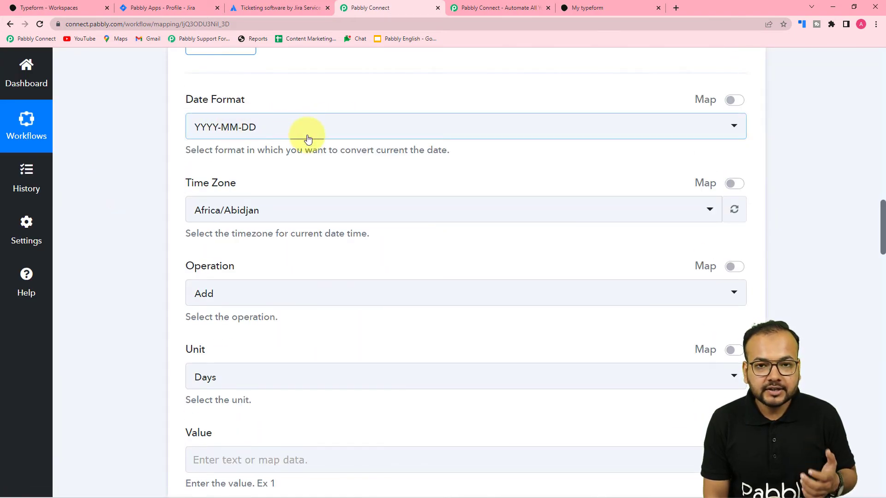
scroll(121, 172, down, 15)
scroll(121, 173, down, 11)
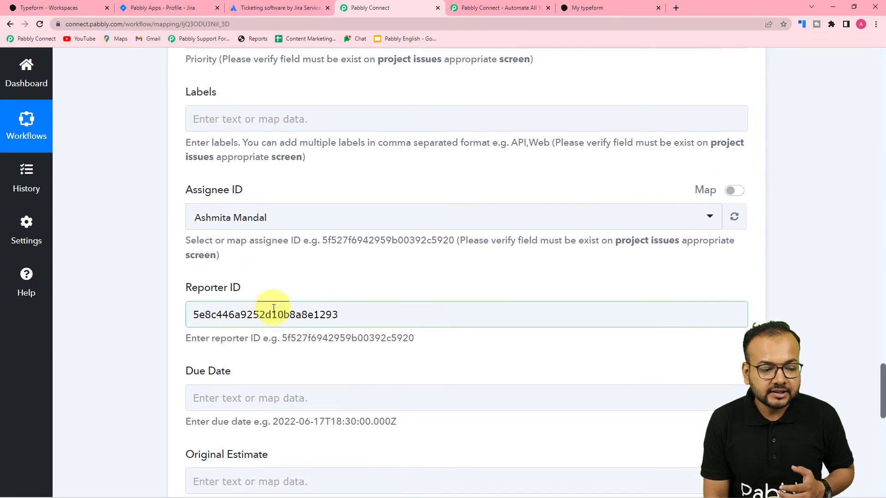
scroll(277, 304, down, 4)
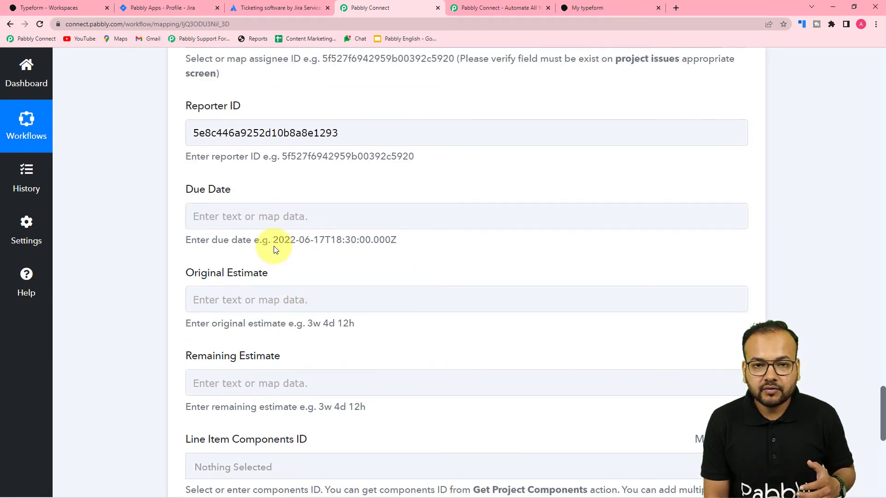
scroll(85, 181, up, 15)
scroll(85, 182, up, 15)
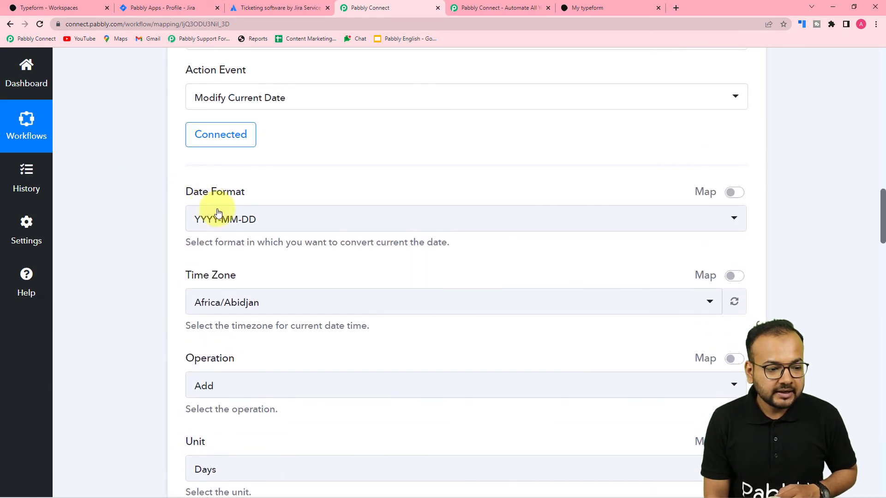
click(219, 213)
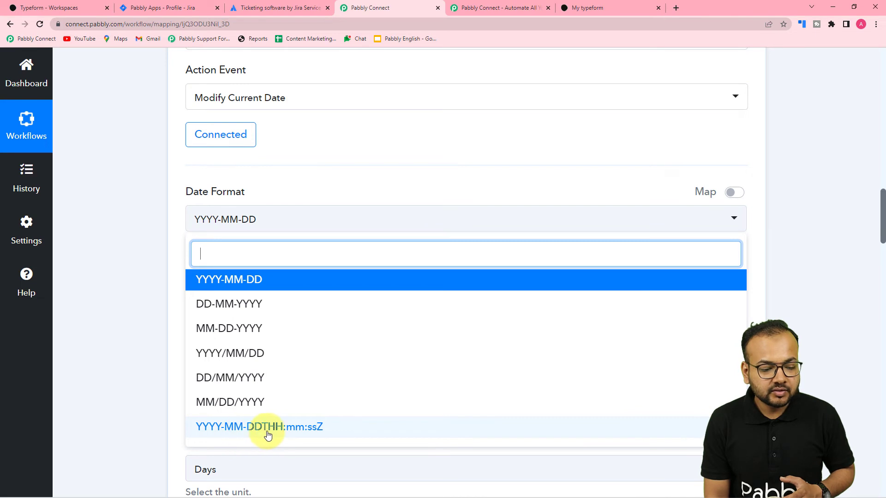
click(283, 434)
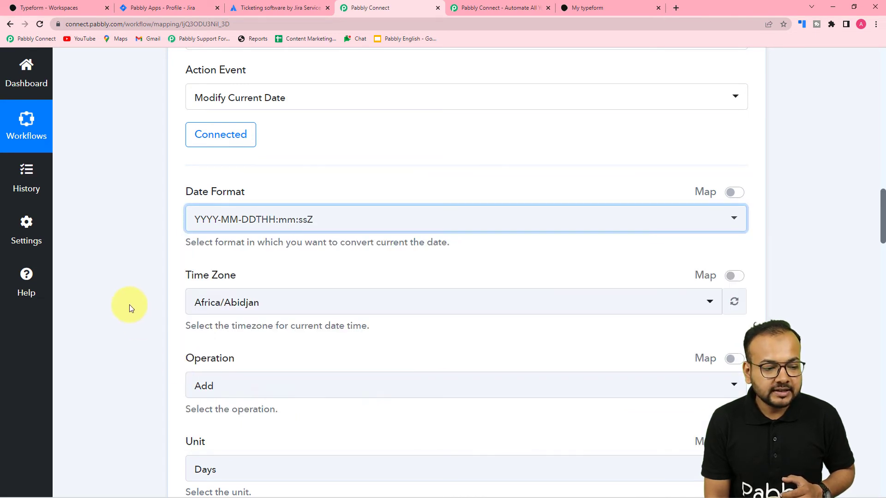
- Set the Time Zone of the Modify Current Date step to Asia/Kolkata
scroll(126, 300, down, 4)
click(294, 125)
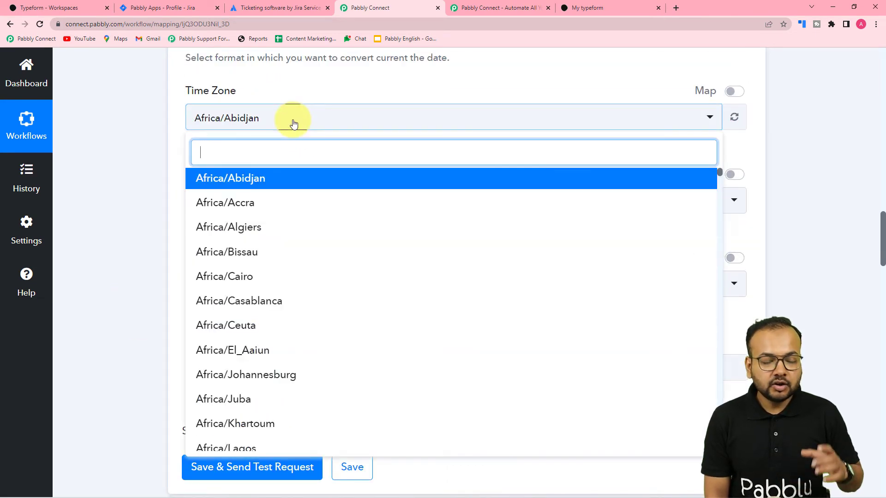
text(kol)
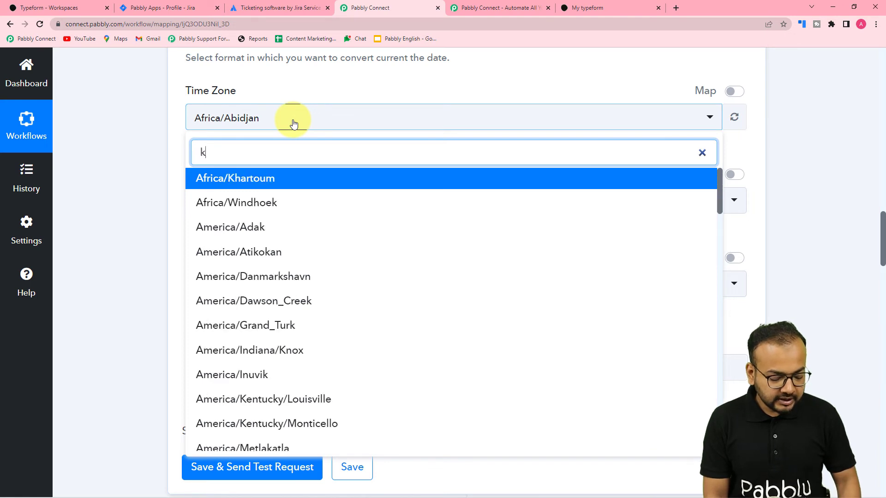
click(237, 180)
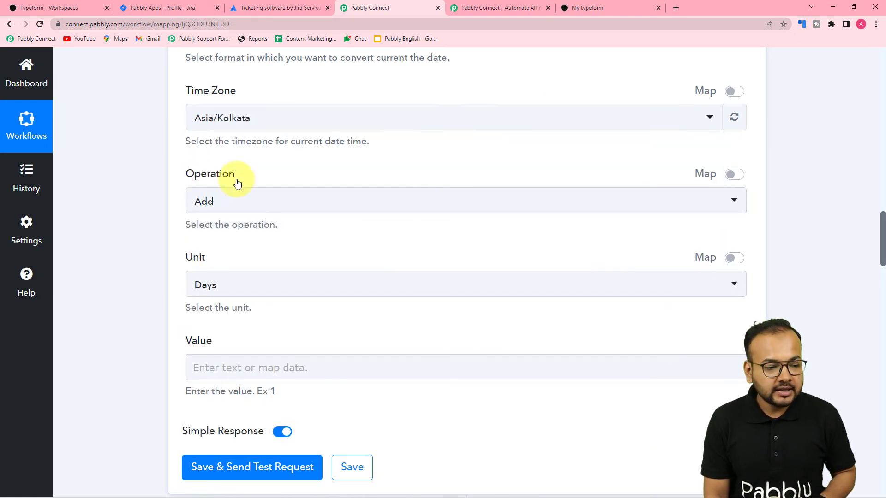
- Choose Add as the Operation for modifying the current date in the formatter step
scroll(138, 159, down, 3)
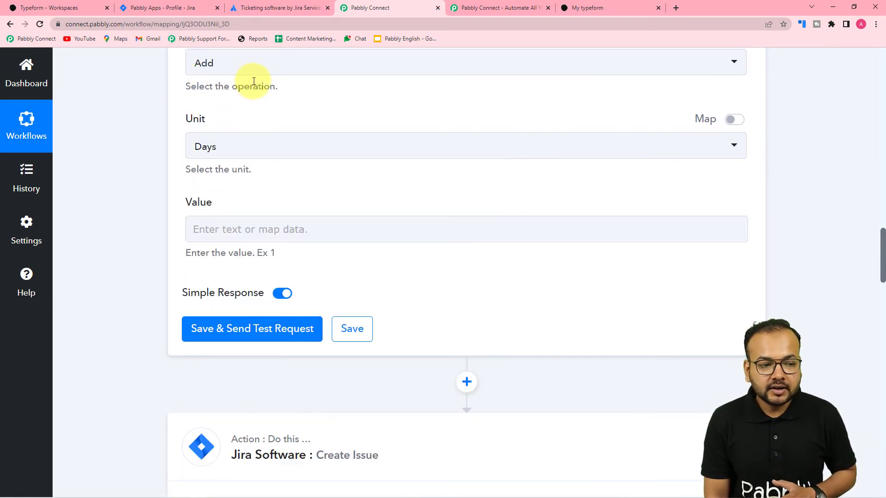
scroll(212, 106, up, 2)
click(254, 171)
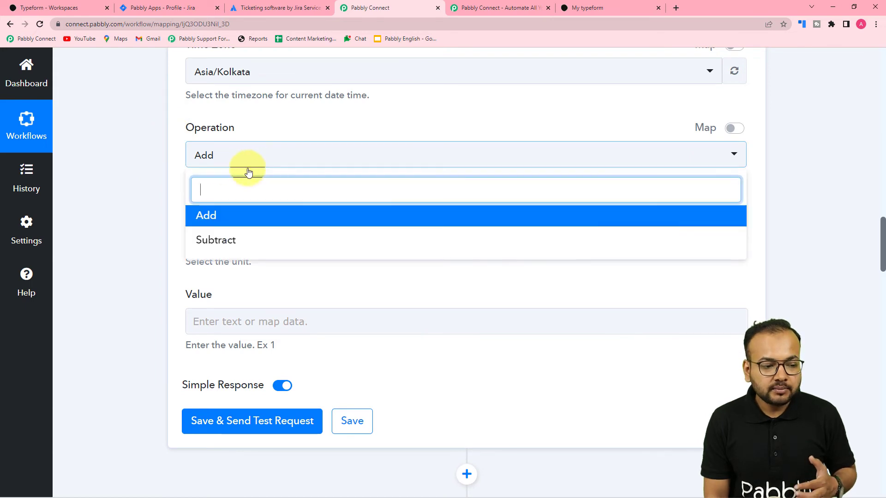
click(206, 215)
scroll(146, 190, down, 3)
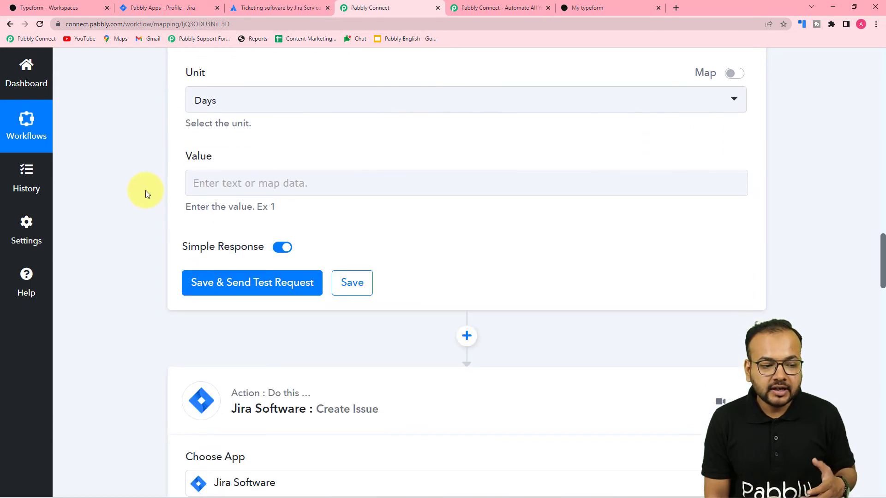
click(187, 195)
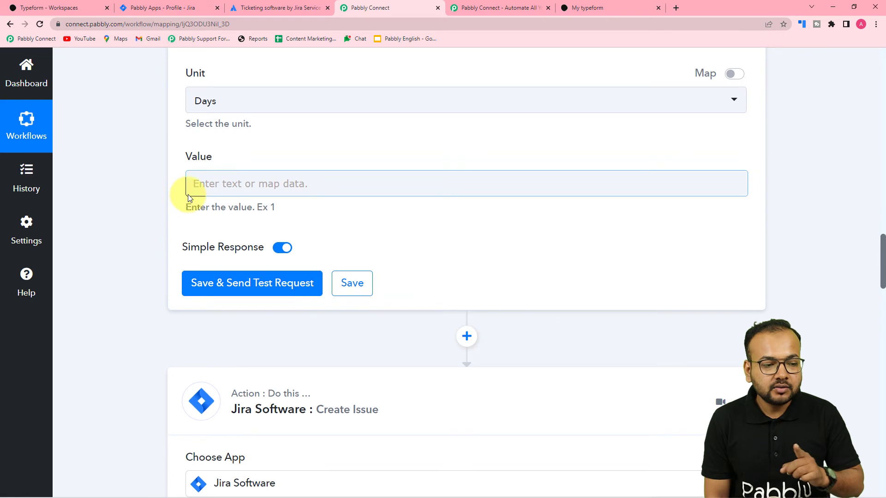
scroll(187, 194, up, 4)
scroll(194, 194, down, 3)
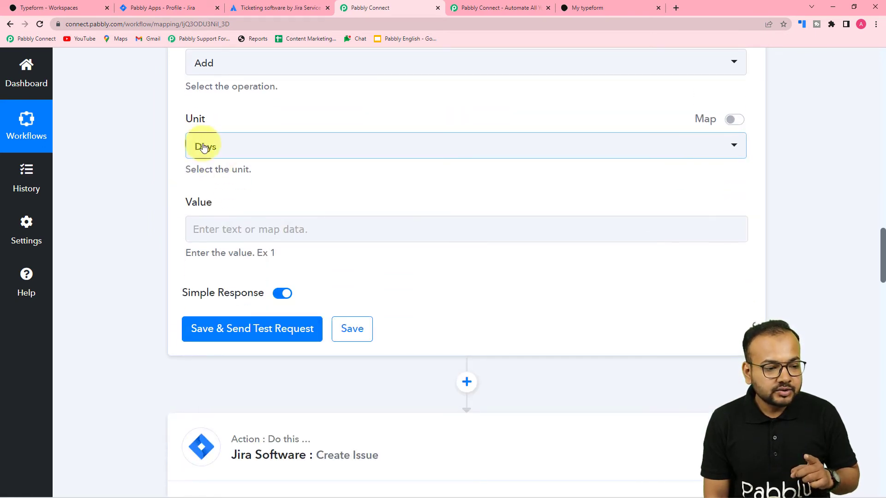
- Set the Unit to Days and the Value to 1, and save the formatter step with a test request
click(213, 148)
click(223, 204)
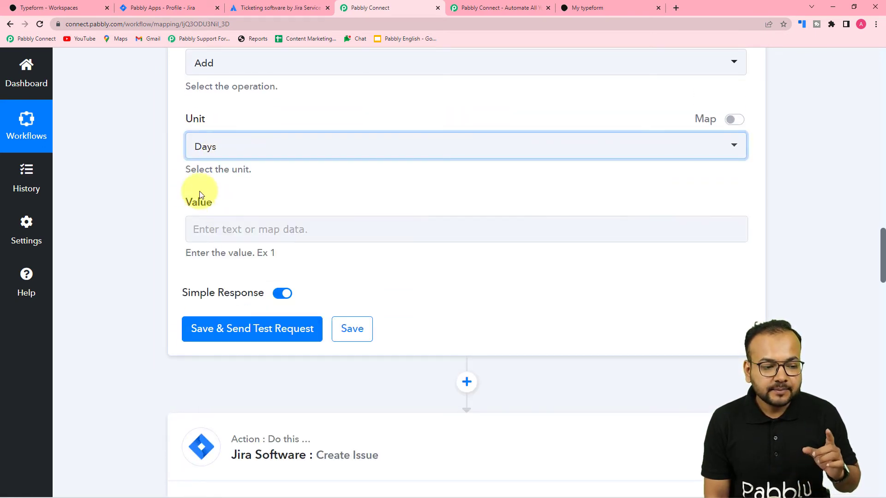
click(218, 231)
click(112, 187)
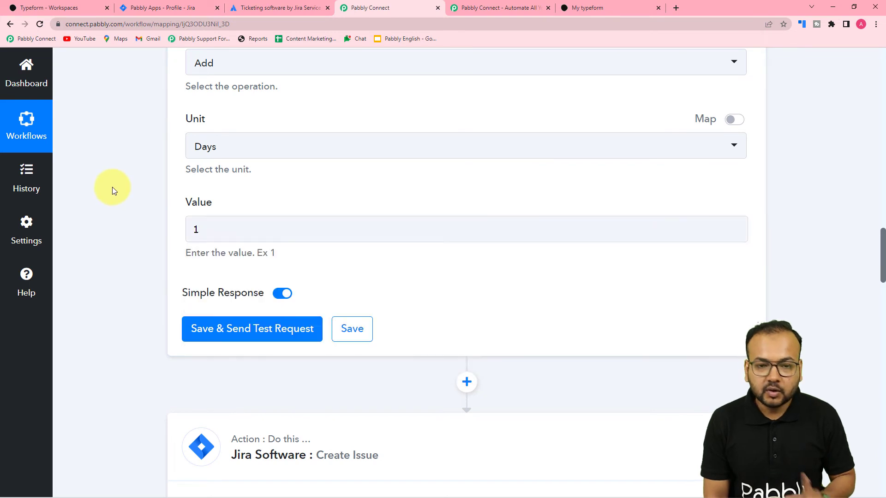
click(227, 334)
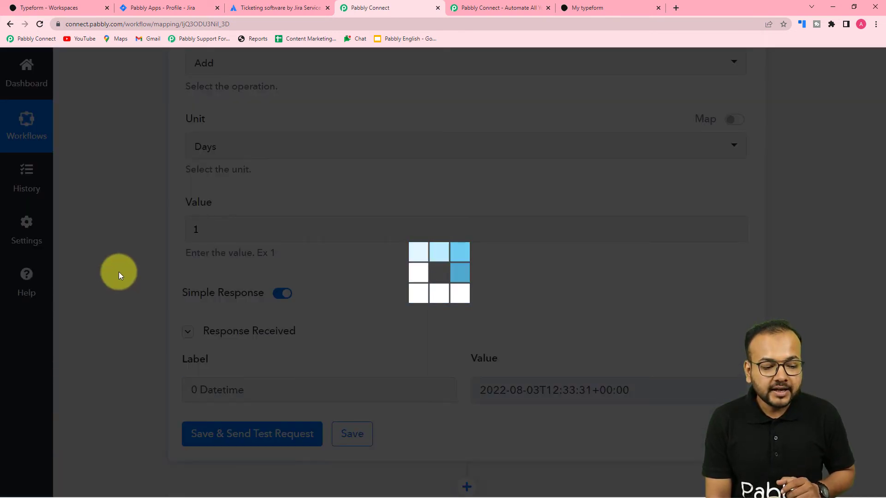
scroll(118, 273, down, 3)
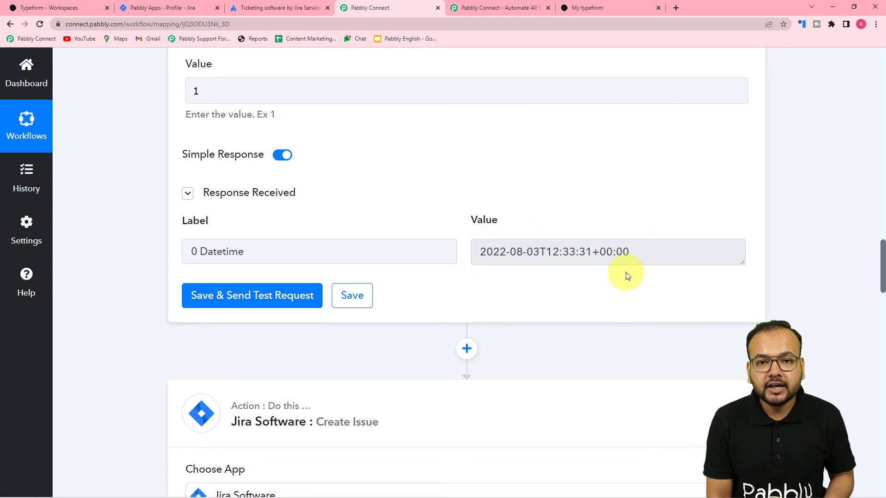
- Try to map the formatter's date into the Due Date field of the Jira Software Create Issue action
scroll(626, 272, down, 12)
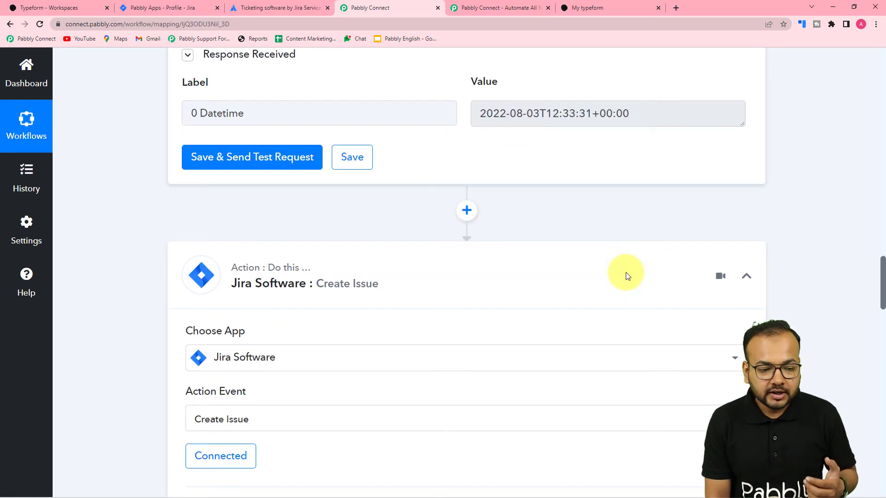
scroll(469, 265, down, 12)
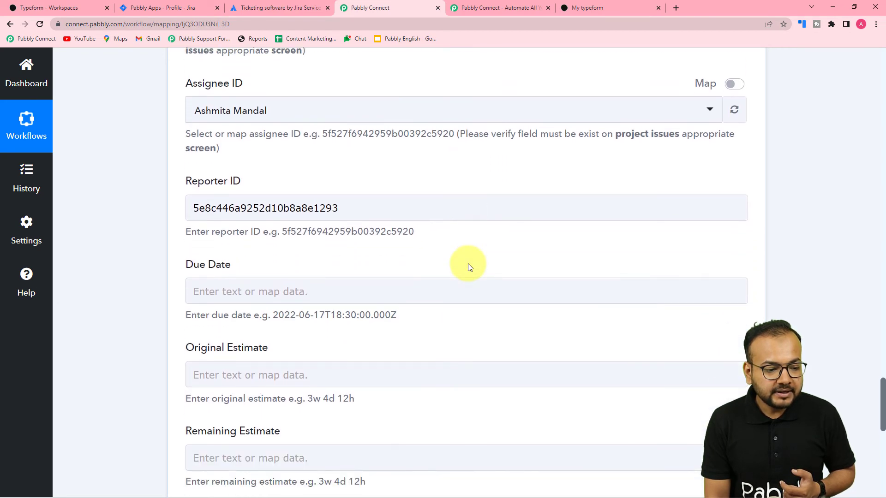
scroll(469, 267, down, 2)
click(245, 184)
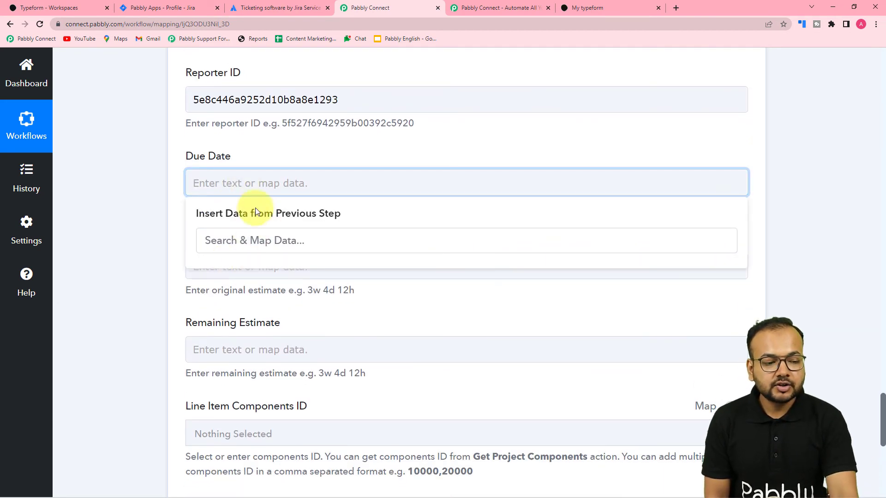
click(133, 212)
scroll(134, 211, up, 5)
scroll(134, 212, up, 15)
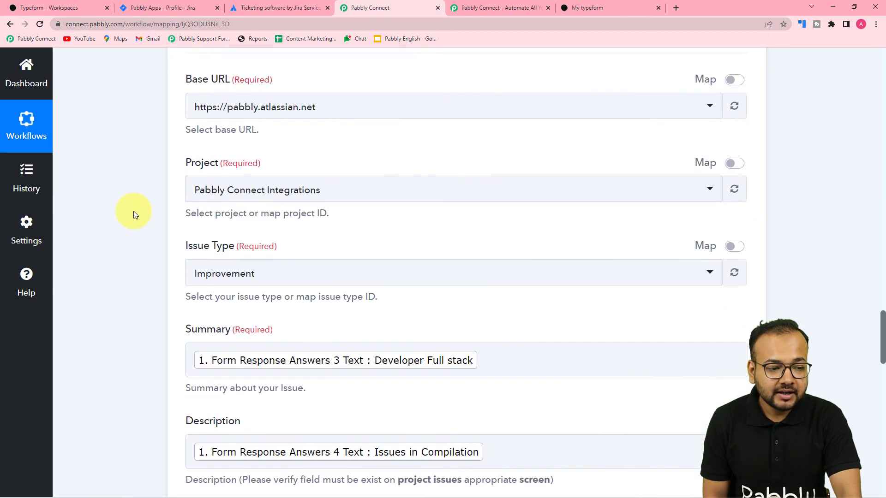
scroll(140, 212, up, 3)
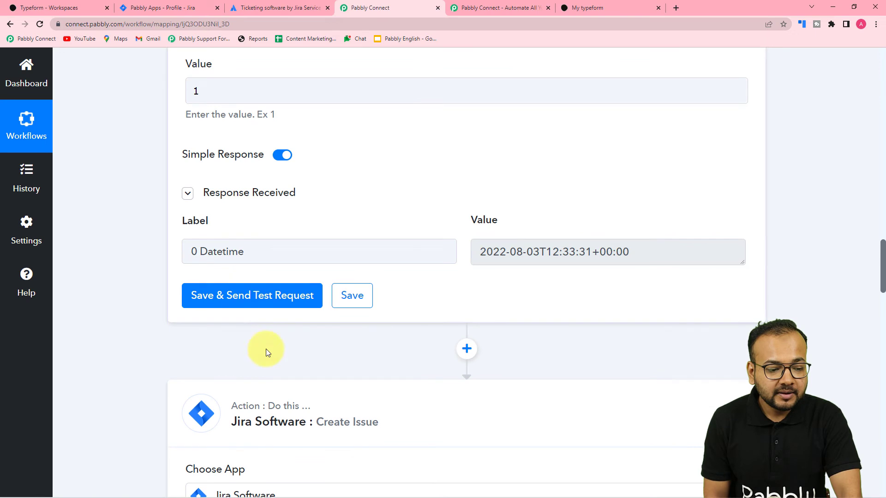
- Reopen the Create Issue action's connection settings and save the existing connection Jira Software #12 again
scroll(92, 233, down, 8)
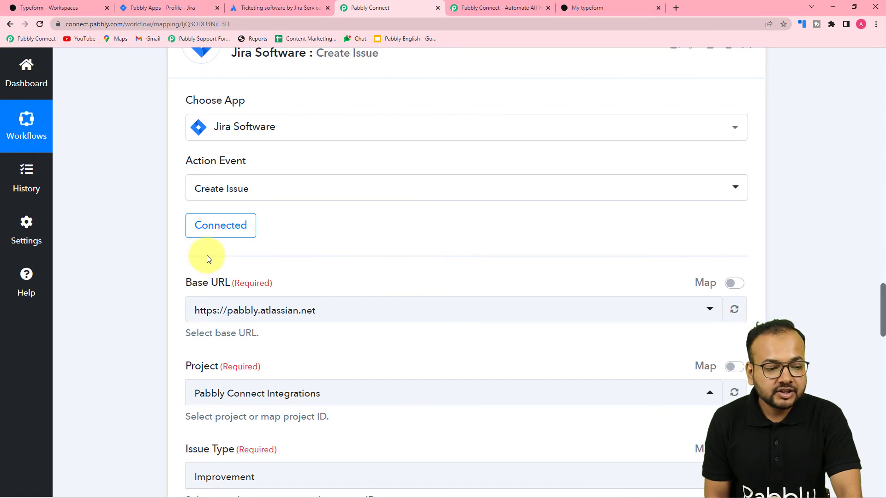
click(219, 234)
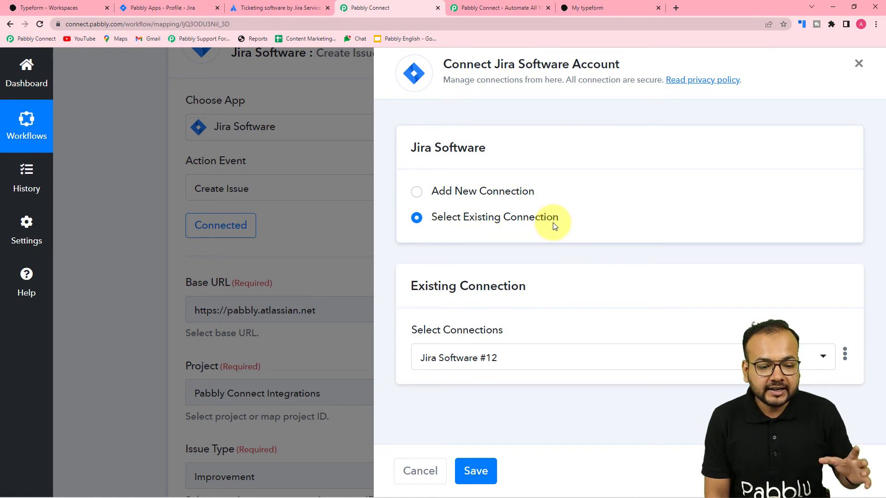
click(475, 470)
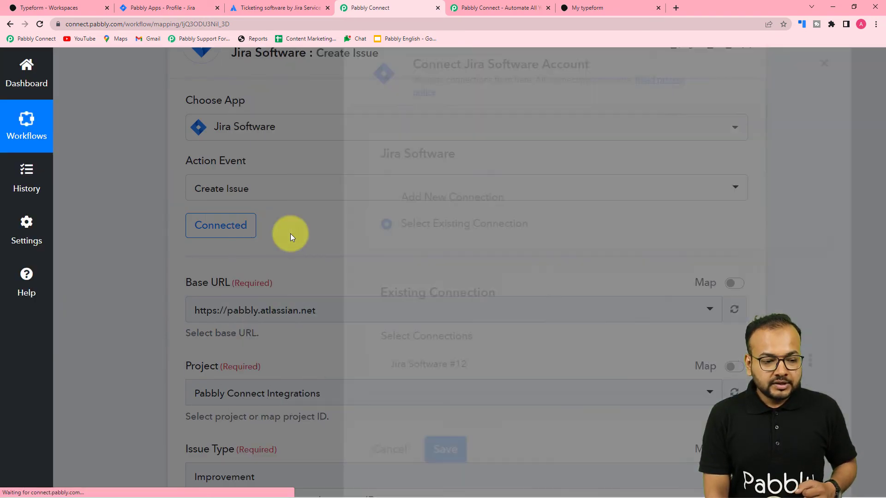
- Map the Datetime value from the Date/Time Formatter step into the Create Issue action's Due Date field
scroll(157, 221, down, 3)
scroll(138, 214, down, 15)
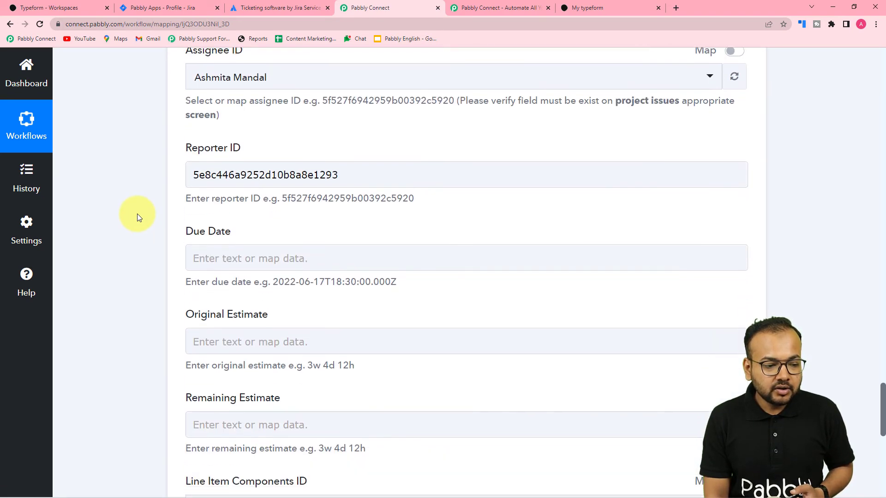
scroll(138, 214, down, 2)
click(250, 183)
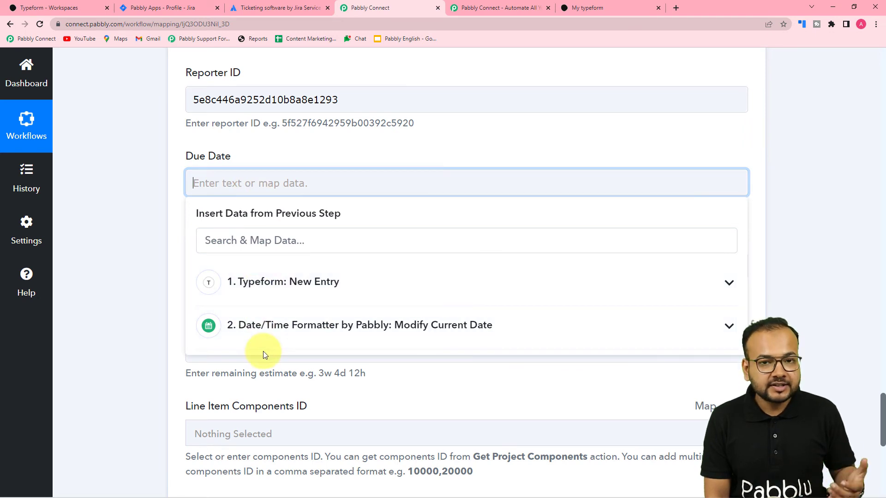
scroll(264, 350, down, 2)
click(267, 257)
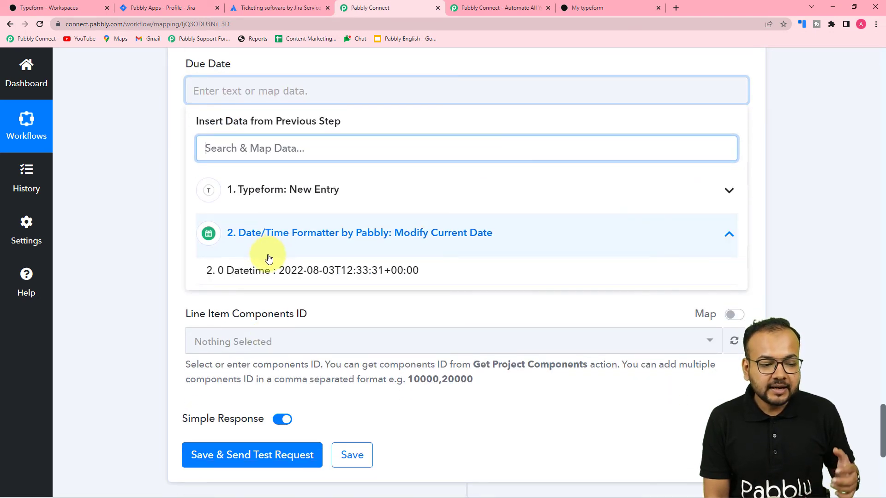
click(257, 269)
click(133, 178)
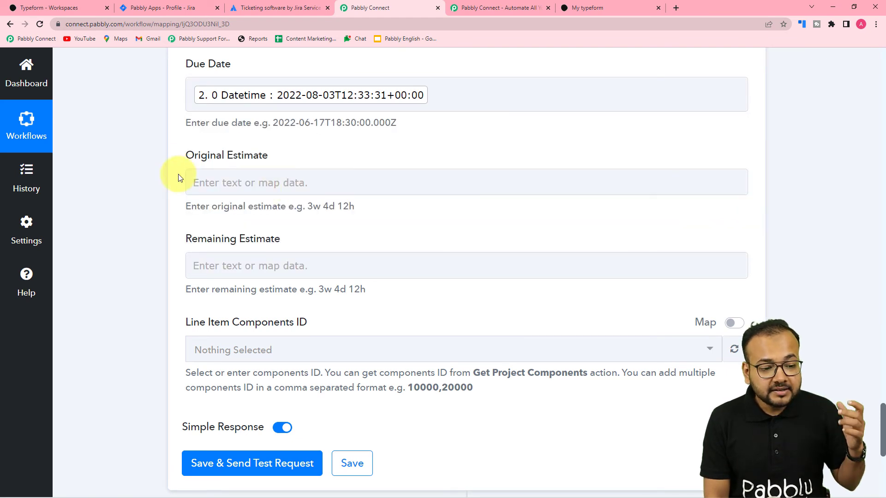
- Look over the remaining optional Create Issue fields, then switch to Jira and open the Pabbly Connect Integrations project's issues
scroll(190, 242, down, 2)
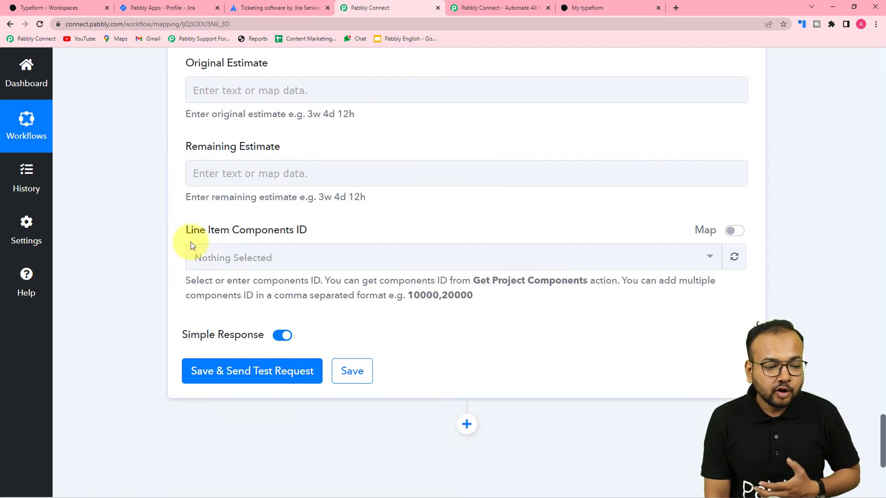
scroll(319, 241, up, 2)
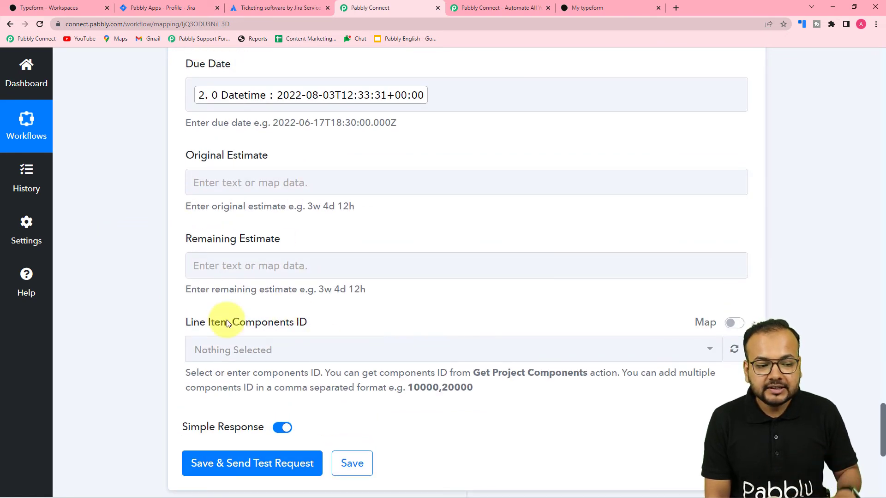
scroll(145, 283, down, 2)
scroll(145, 283, down, 3)
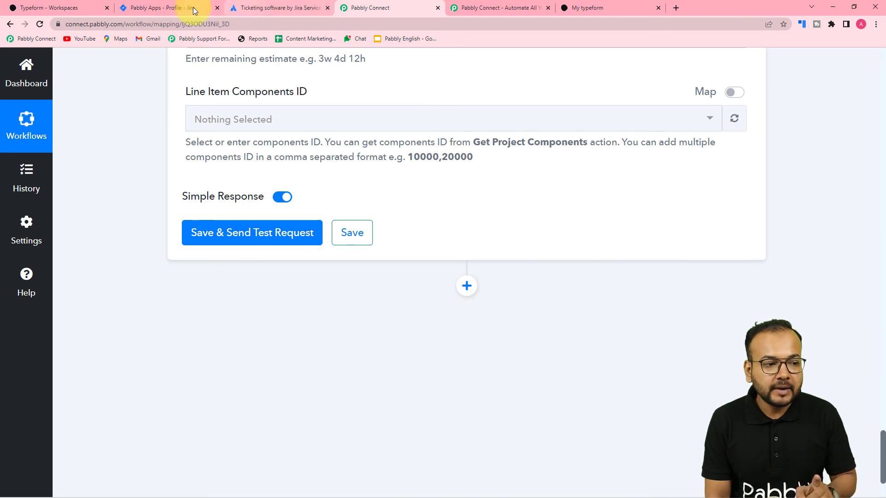
click(161, 8)
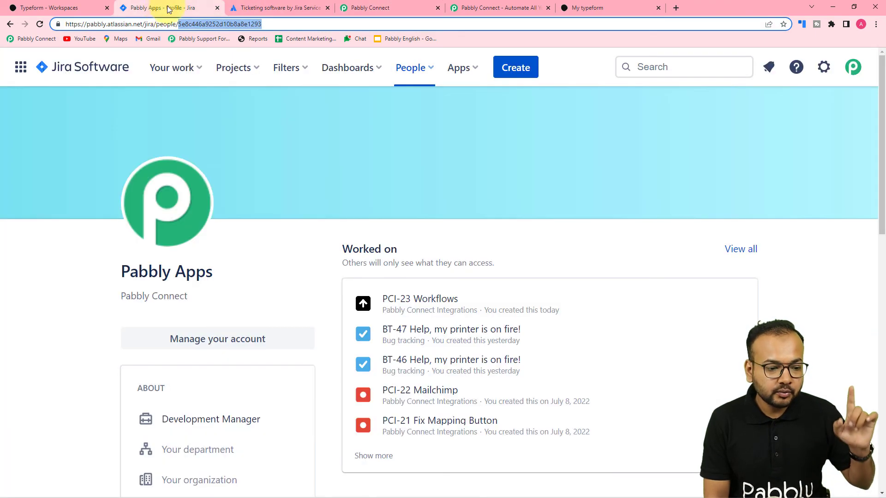
click(187, 68)
click(227, 68)
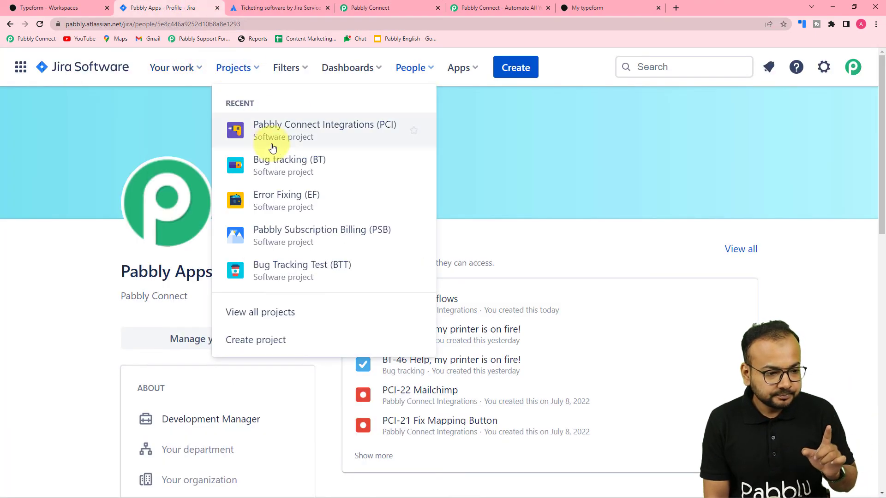
click(355, 135)
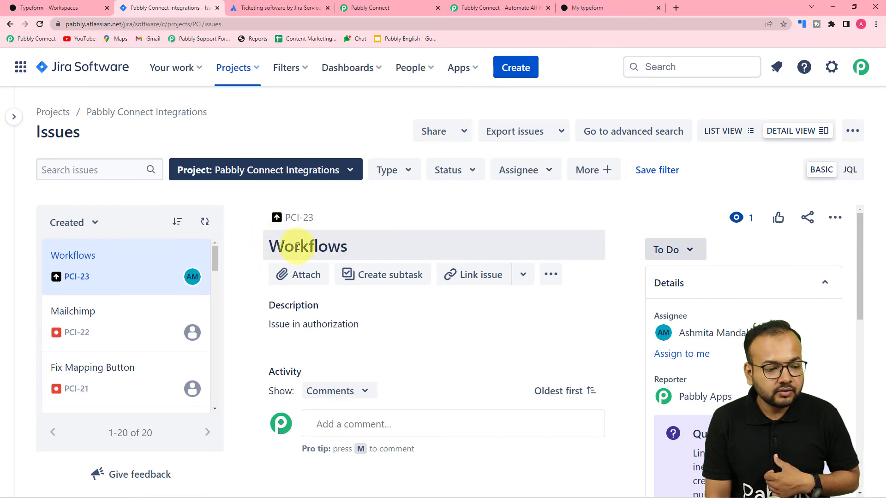
- Return to the Pabbly Connect workflow and save the Create Issue action with a test request
click(374, 11)
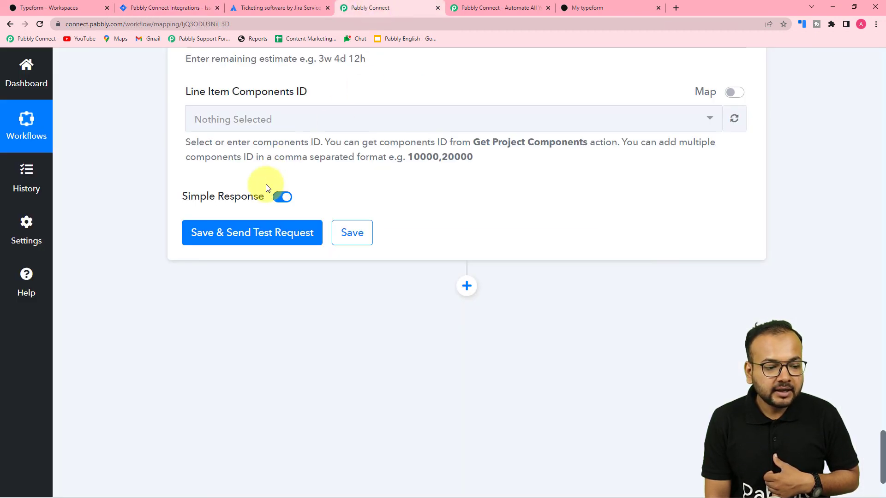
click(256, 234)
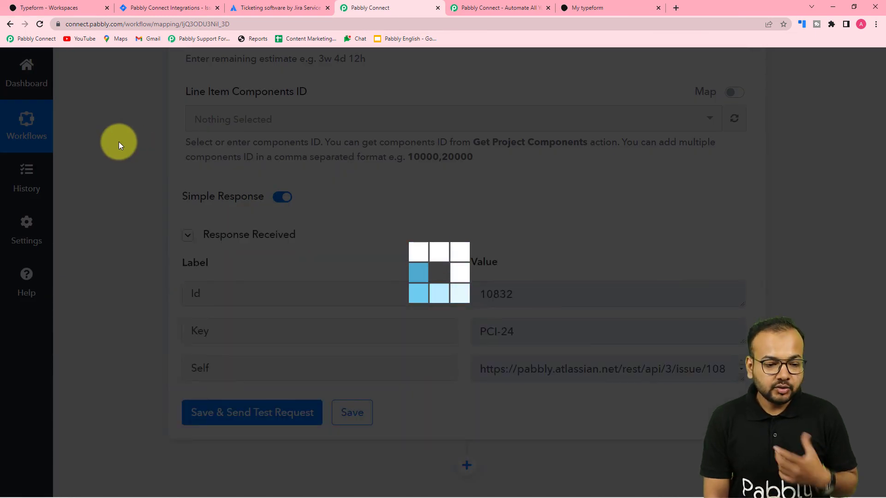
scroll(457, 338, down, 1)
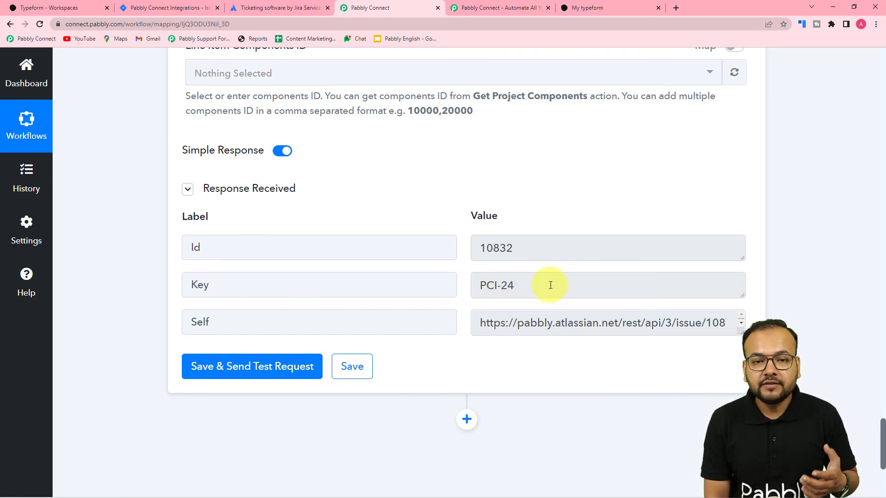
- Switch to Jira to check the newly created issue's summary, description, assignee and reporter, and return to the workflow
click(169, 7)
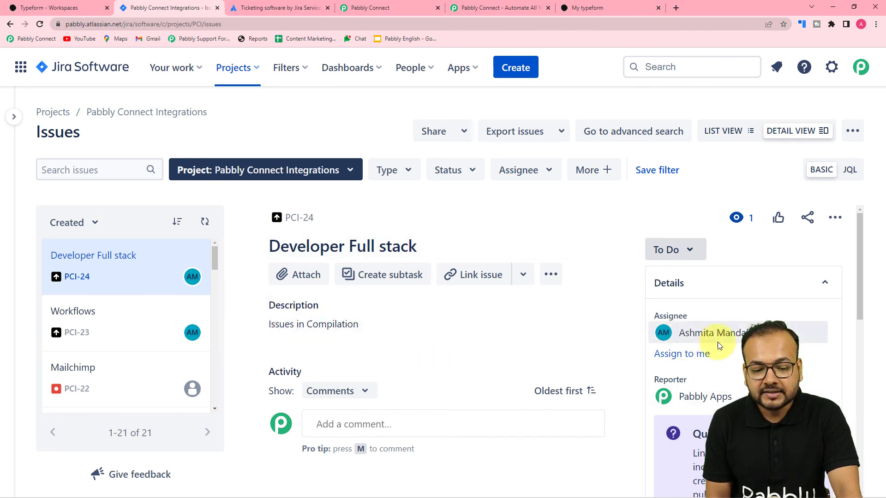
mouse_move(743, 335)
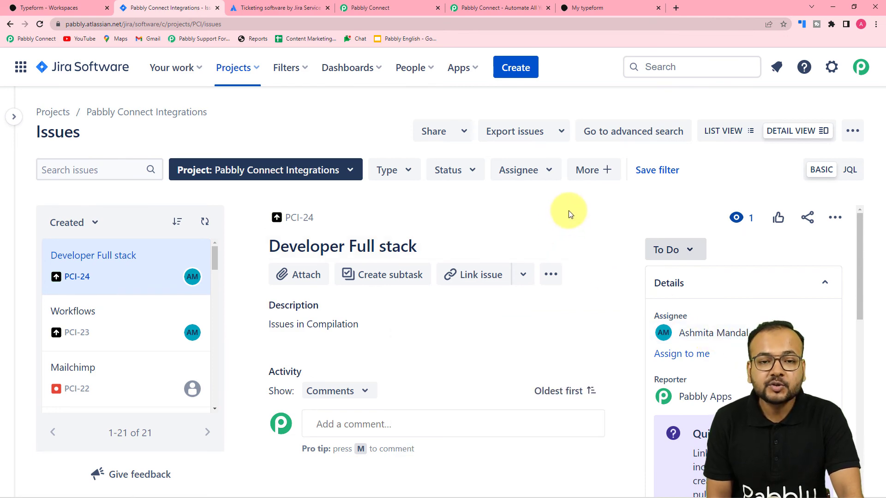
click(395, 10)
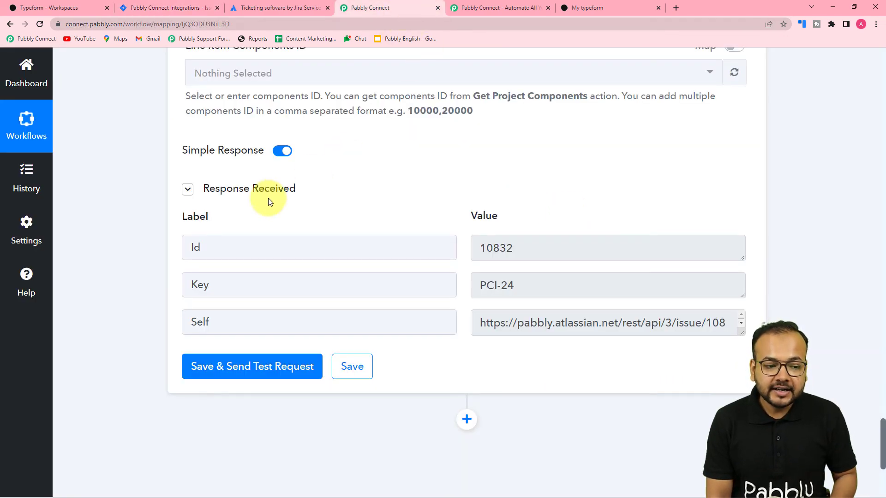
- Collapse the Create Issue and Date/Time Formatter steps, and review the Typeform trigger against the new Jira issue
scroll(178, 198, up, 20)
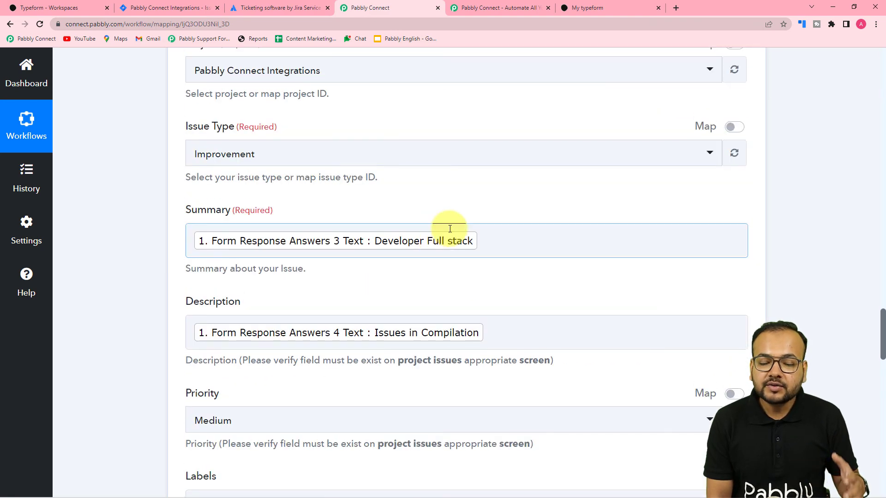
scroll(450, 229, up, 8)
click(755, 183)
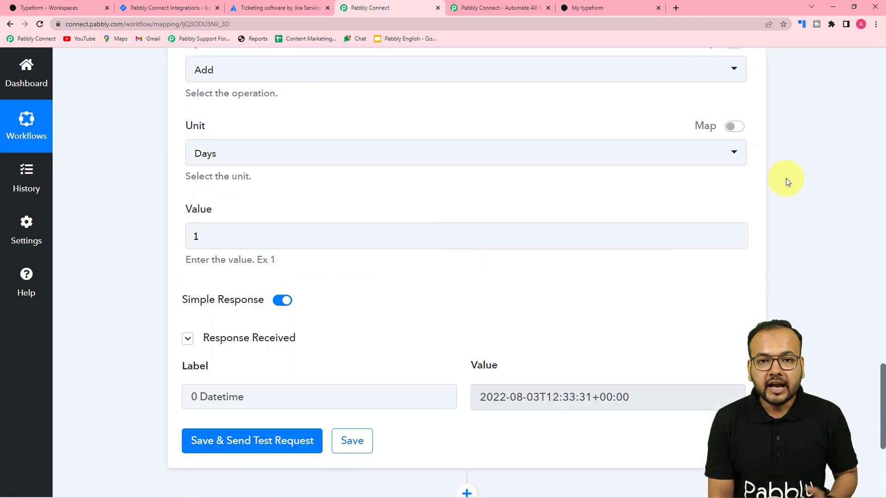
scroll(786, 180, up, 5)
scroll(786, 178, up, 6)
click(749, 183)
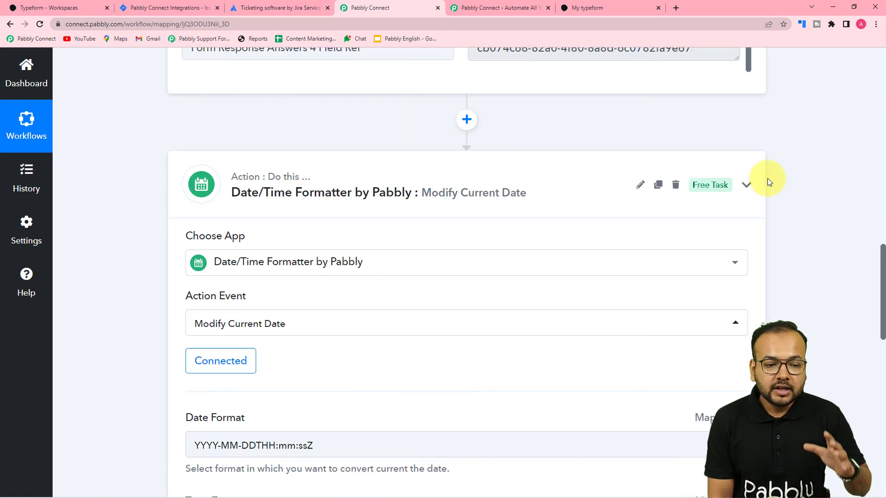
scroll(768, 180, up, 6)
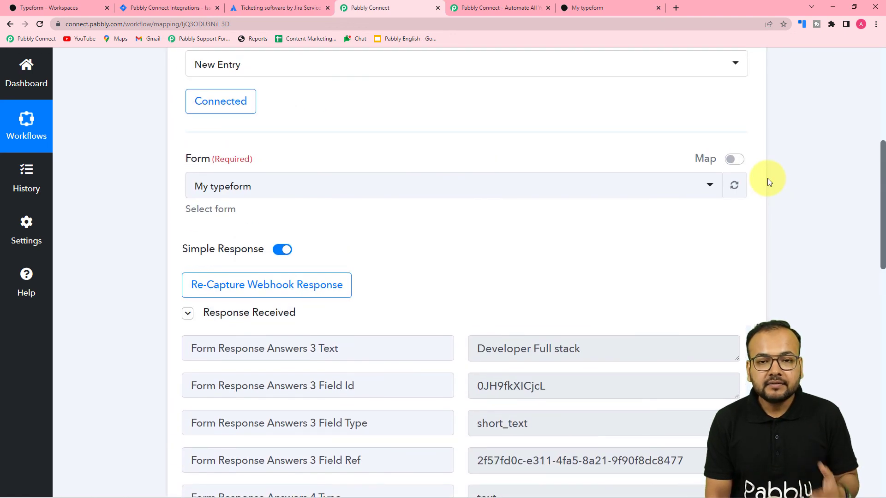
scroll(768, 178, up, 5)
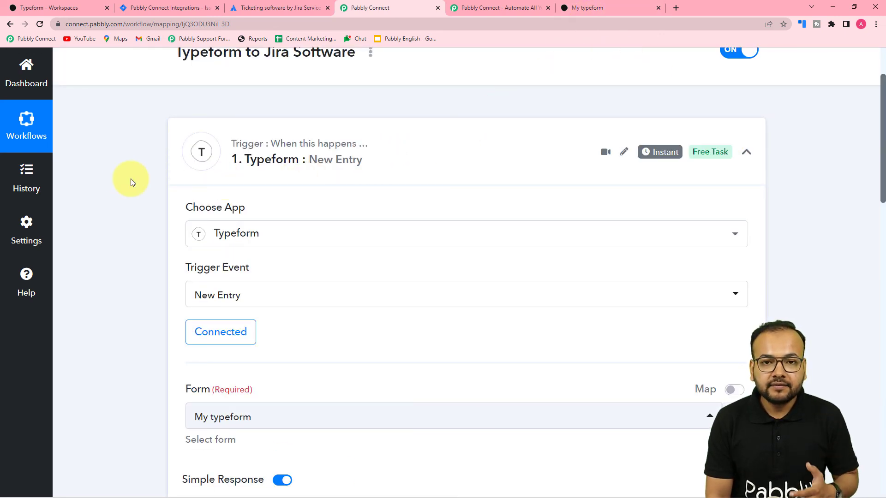
click(159, 8)
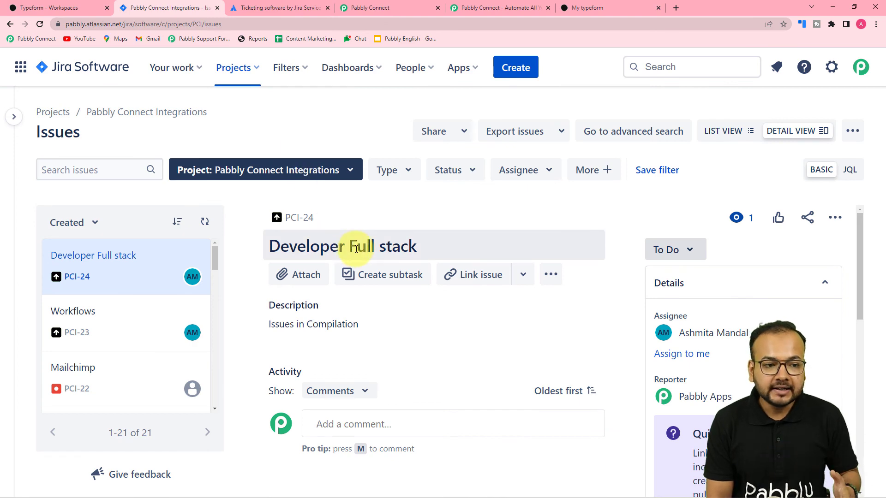
click(384, 8)
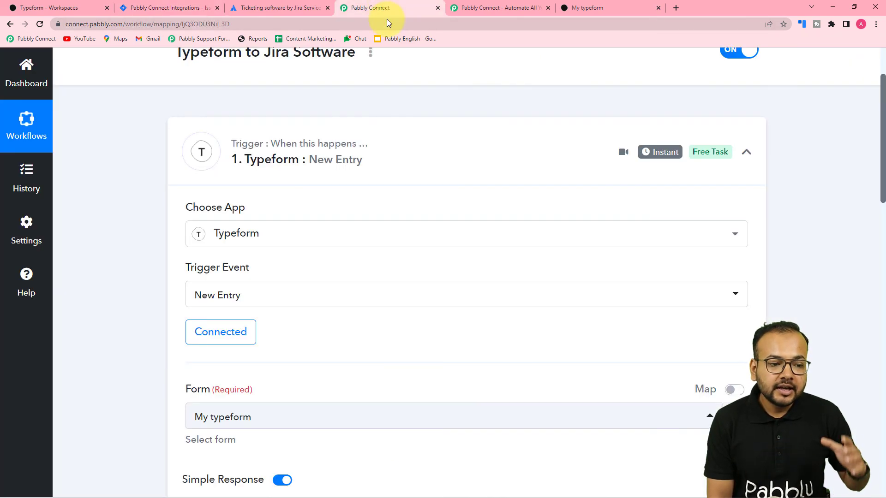